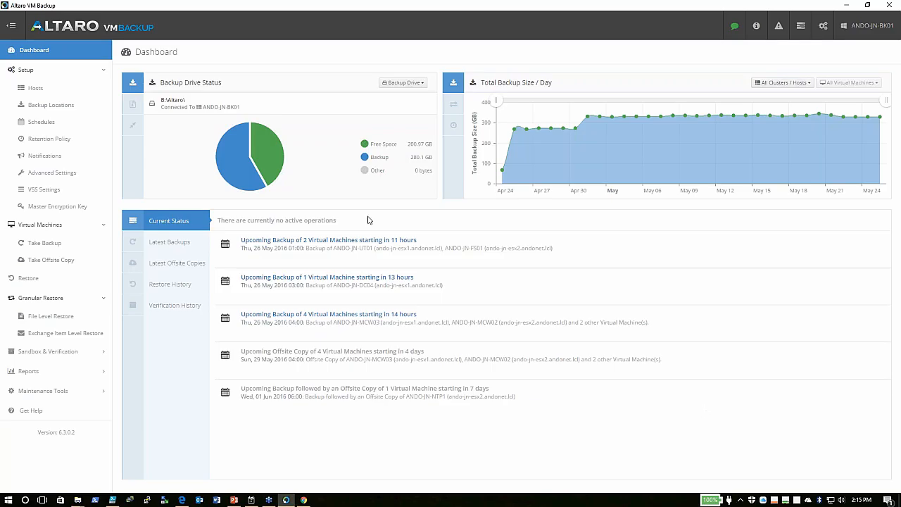
Open the hosts list and review the infrastructure types available for adding a host, without adding one
{"action": "left_click", "coordinate": [33, 89]}
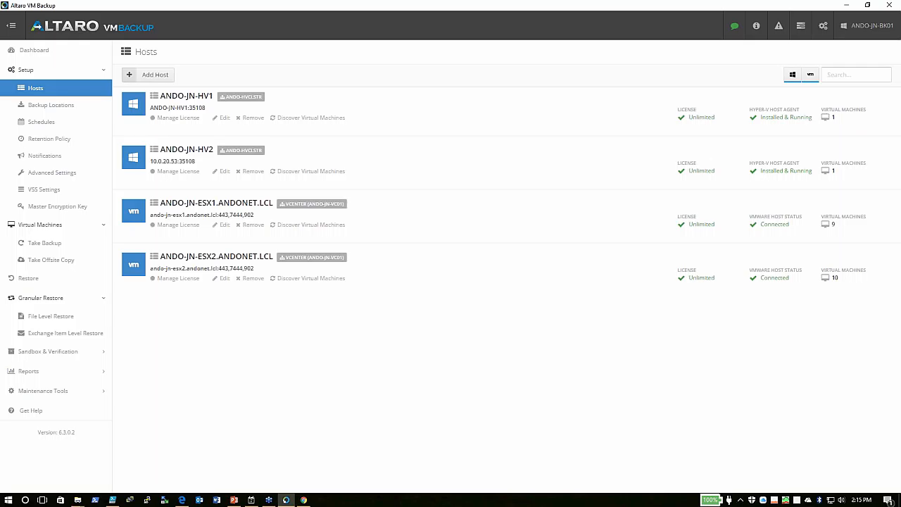
{"action": "left_click", "coordinate": [148, 74]}
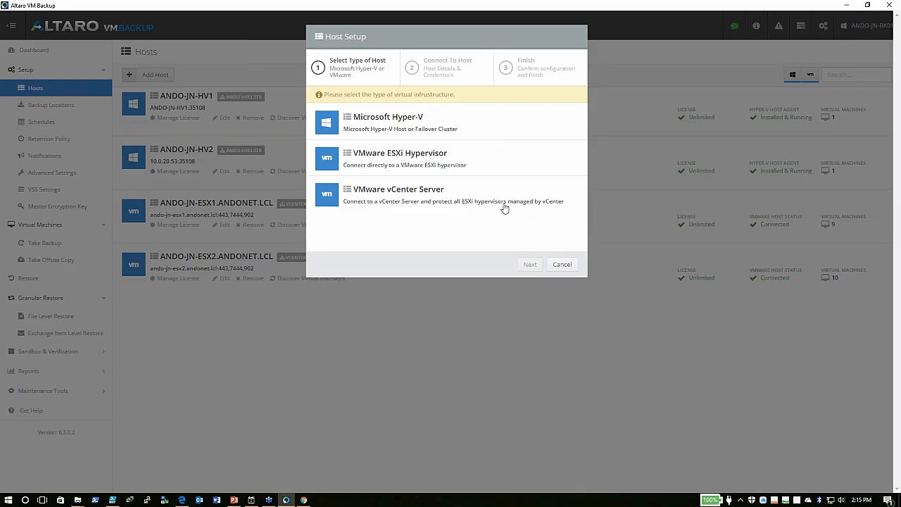
{"action": "left_click", "coordinate": [560, 267]}
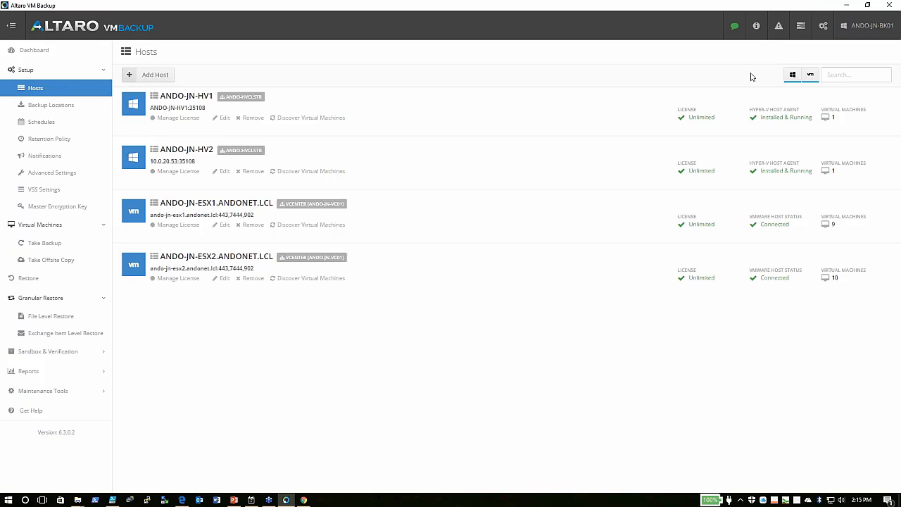
Filter the hosts list to show only VMware hosts, only Hyper-V hosts, and both types again
{"action": "left_click", "coordinate": [845, 80]}
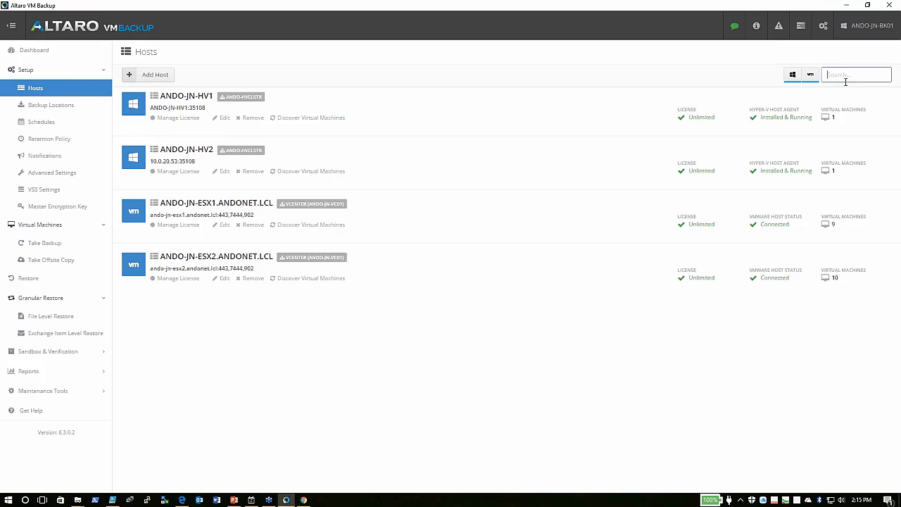
{"action": "left_click", "coordinate": [792, 76]}
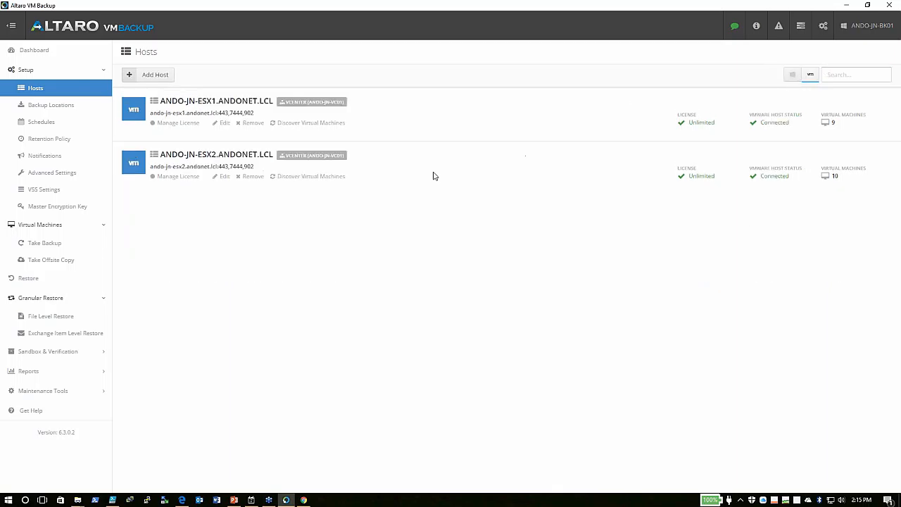
{"action": "left_click", "coordinate": [791, 75]}
{"action": "left_click", "coordinate": [810, 74]}
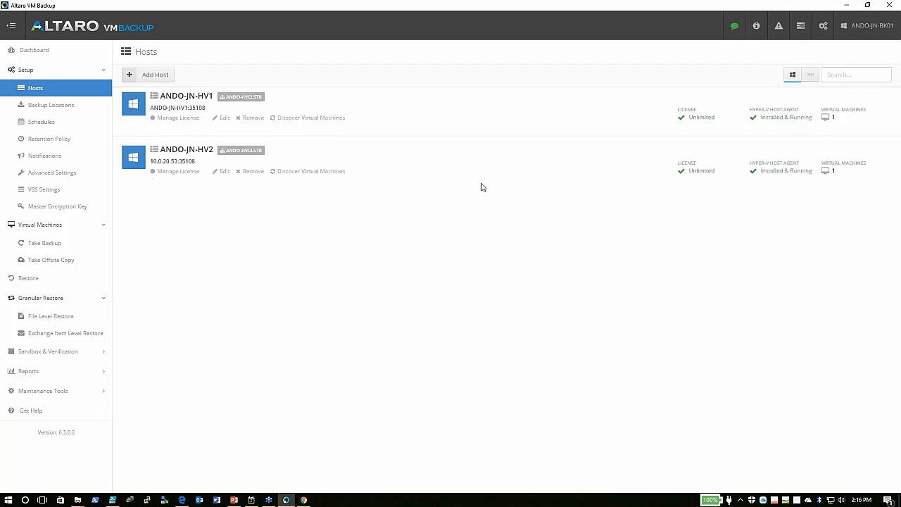
{"action": "left_click", "coordinate": [811, 76]}
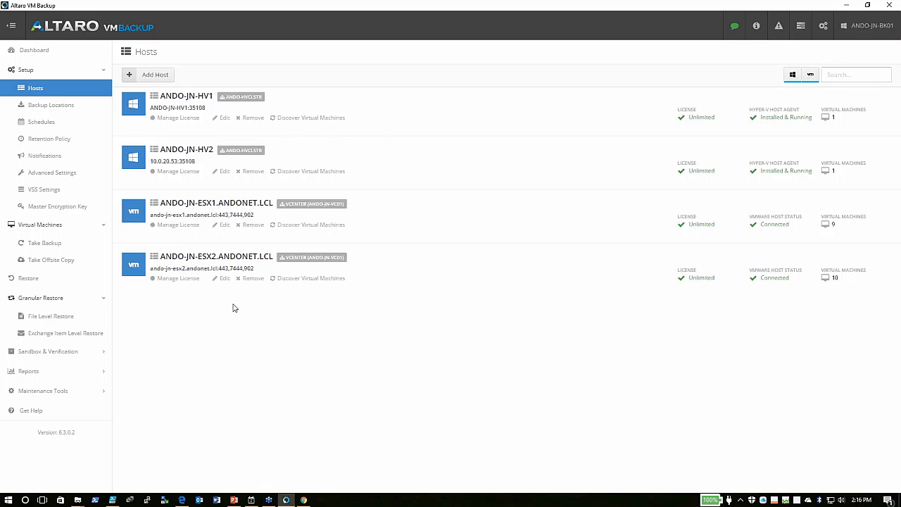
Review the location types offered for new backup locations and new offsite locations, without adding any
{"action": "left_click", "coordinate": [39, 106]}
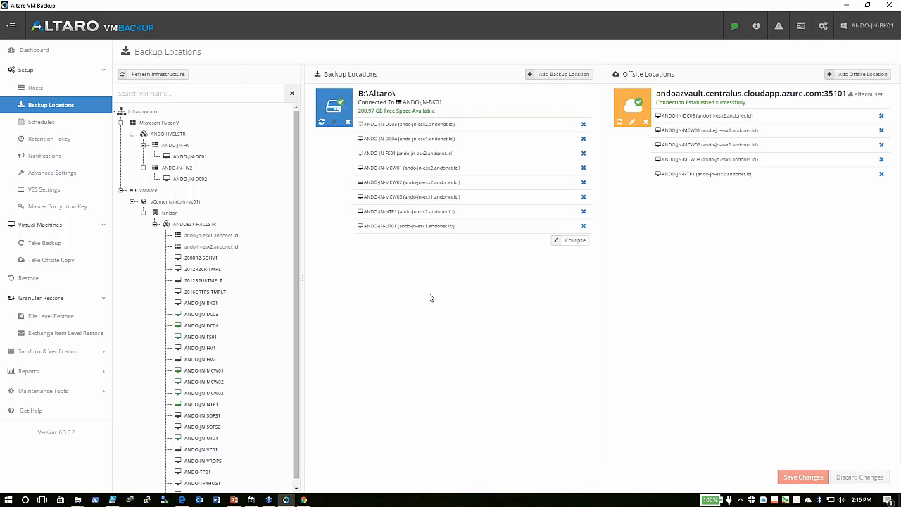
{"action": "left_click", "coordinate": [558, 74]}
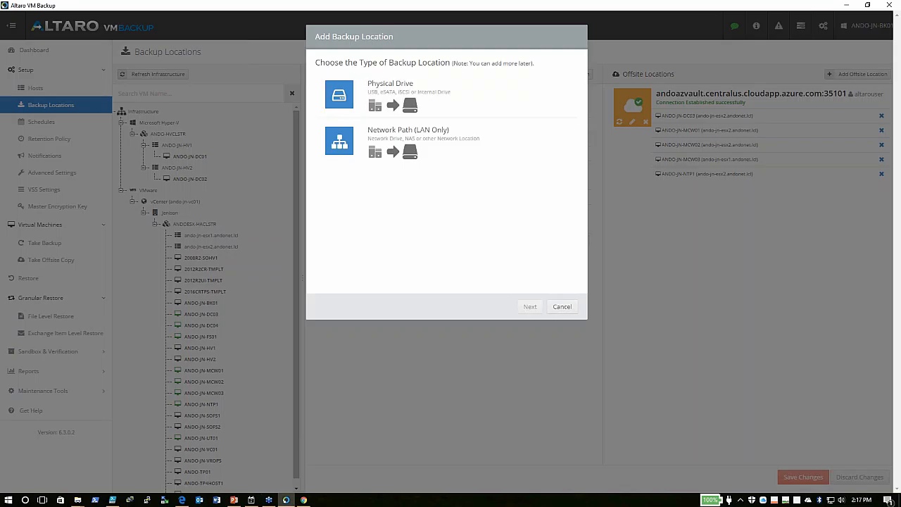
{"action": "left_click", "coordinate": [562, 306]}
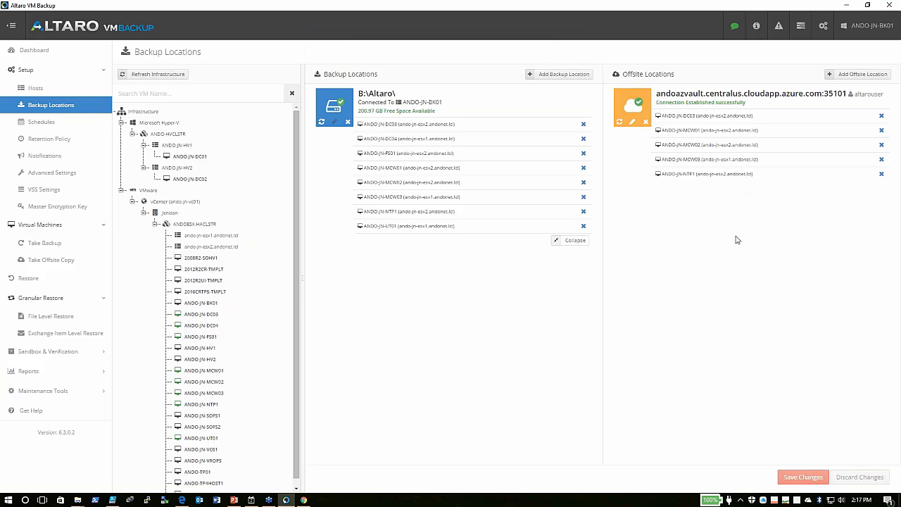
{"action": "left_click", "coordinate": [845, 75]}
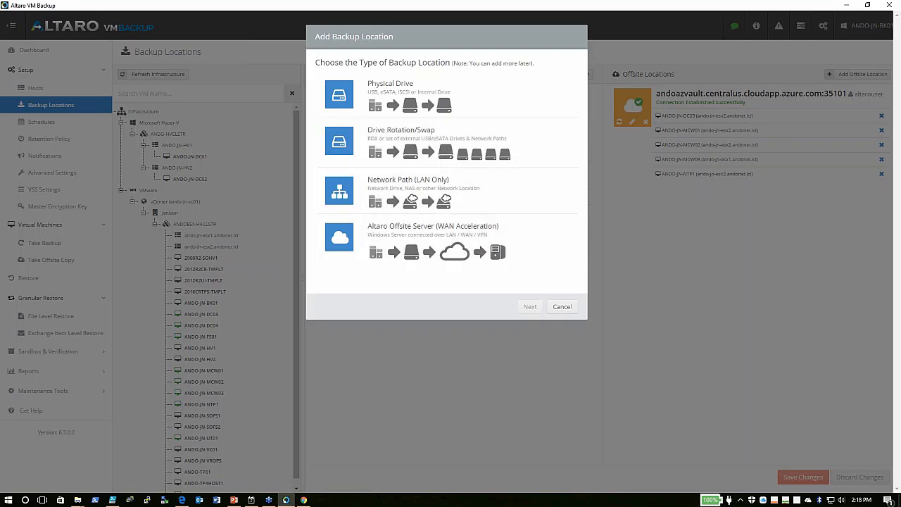
{"action": "left_click", "coordinate": [567, 307]}
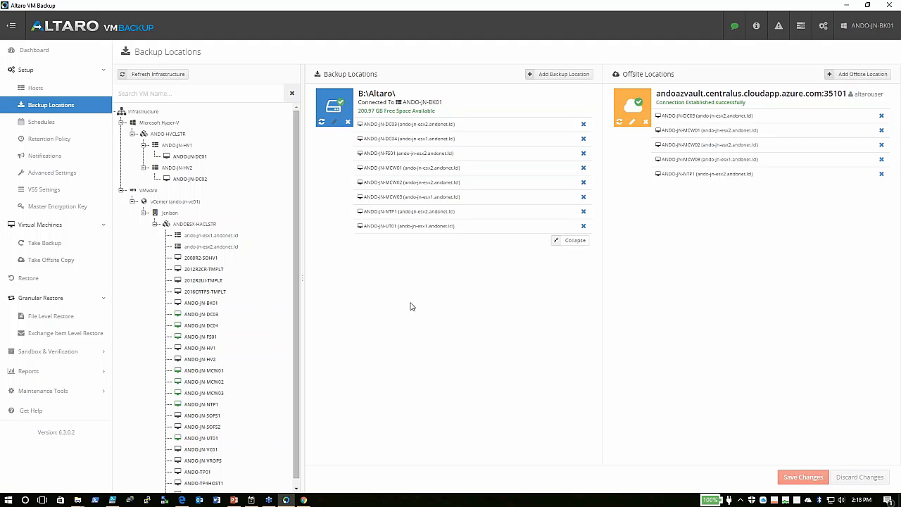
Take an immediate backup of the virtual machines ANDO-JN-DC03 and ANDO-JN-DC04
{"action": "left_click", "coordinate": [48, 244]}
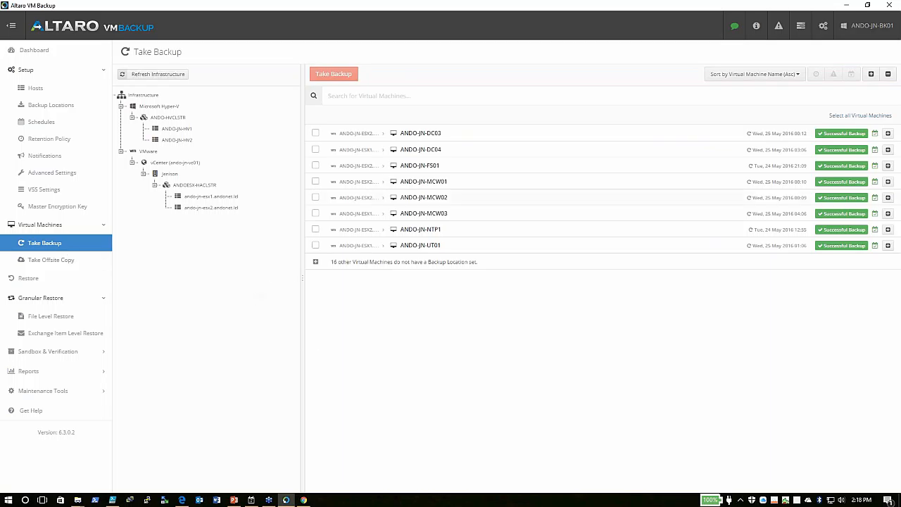
{"action": "left_click", "coordinate": [315, 132]}
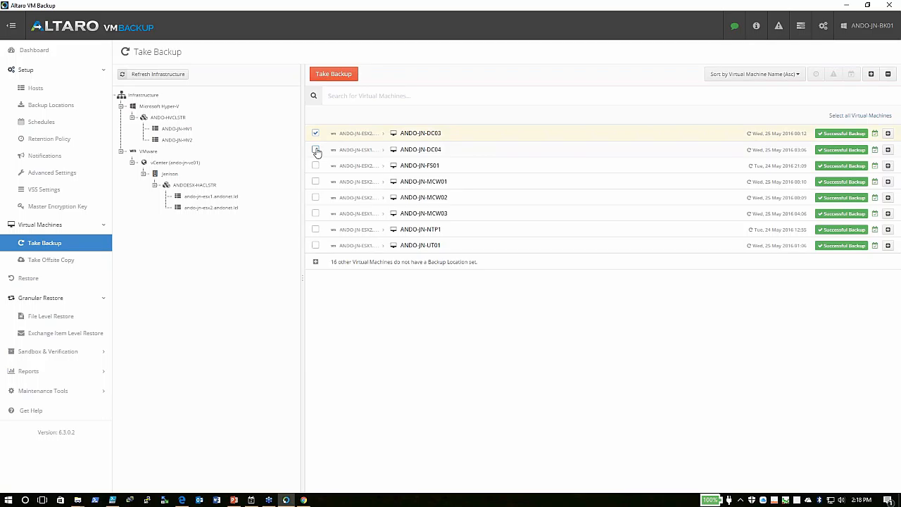
{"action": "left_click", "coordinate": [316, 150]}
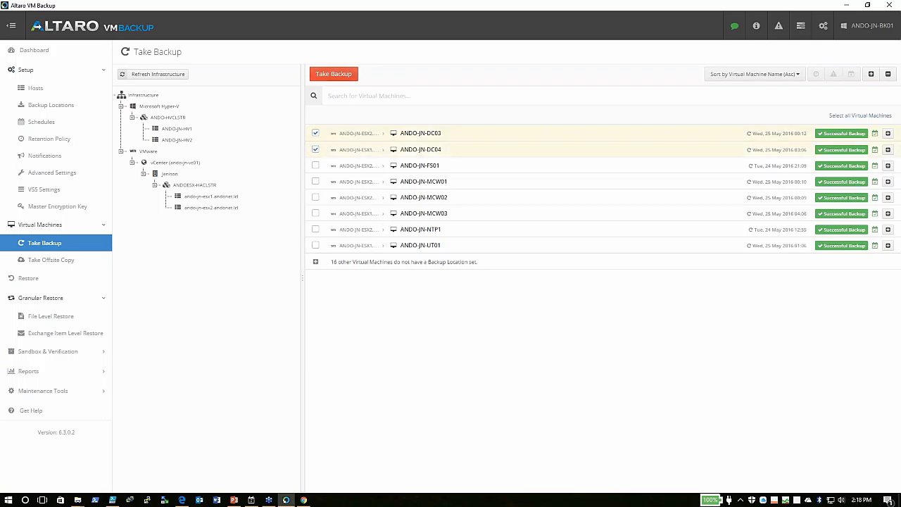
{"action": "left_click", "coordinate": [349, 71]}
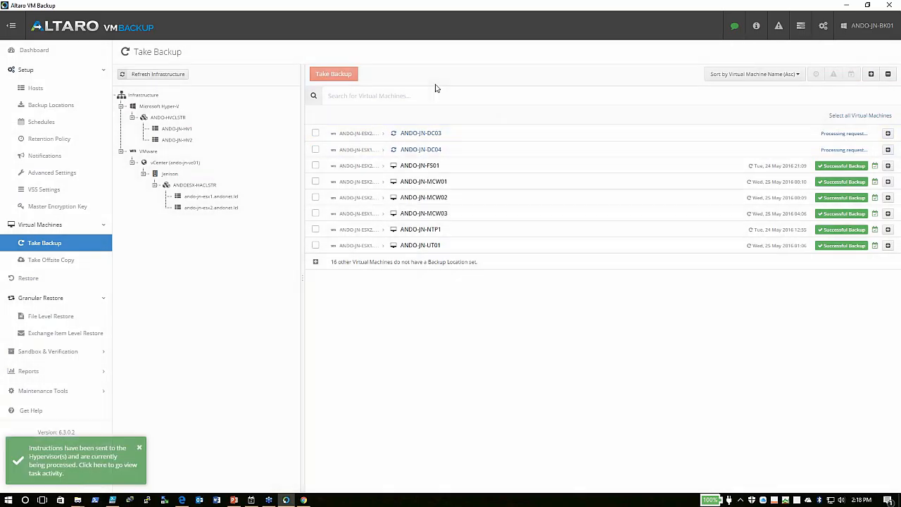
Check the progress of the running backups on the dashboard and in the active tasks list
{"action": "left_click", "coordinate": [85, 462]}
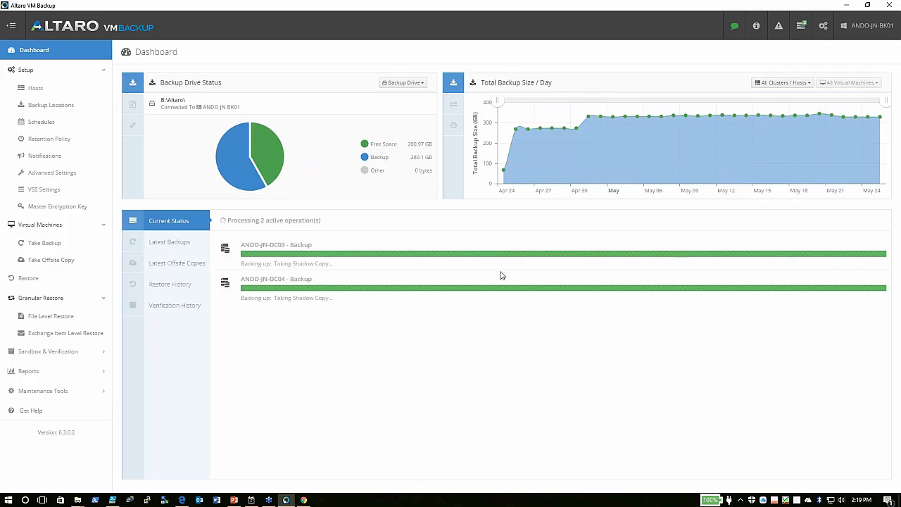
{"action": "left_click", "coordinate": [800, 30]}
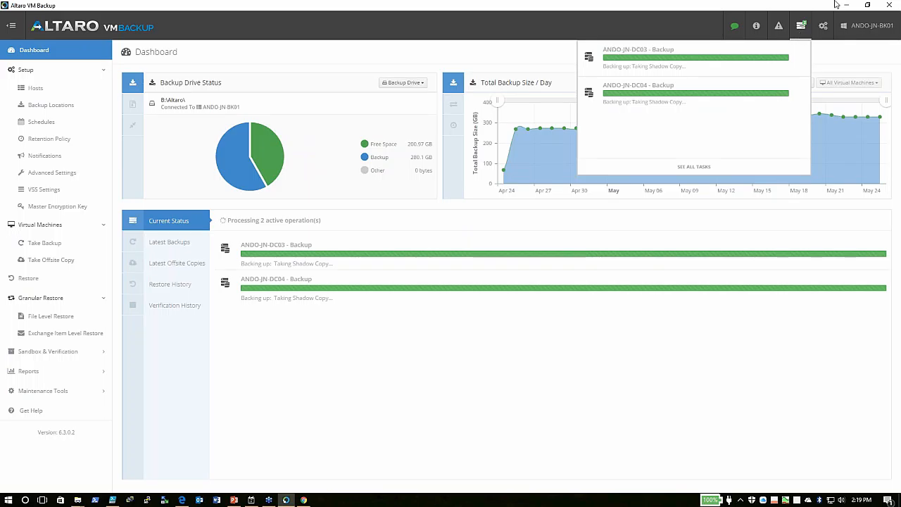
{"action": "left_click", "coordinate": [478, 29]}
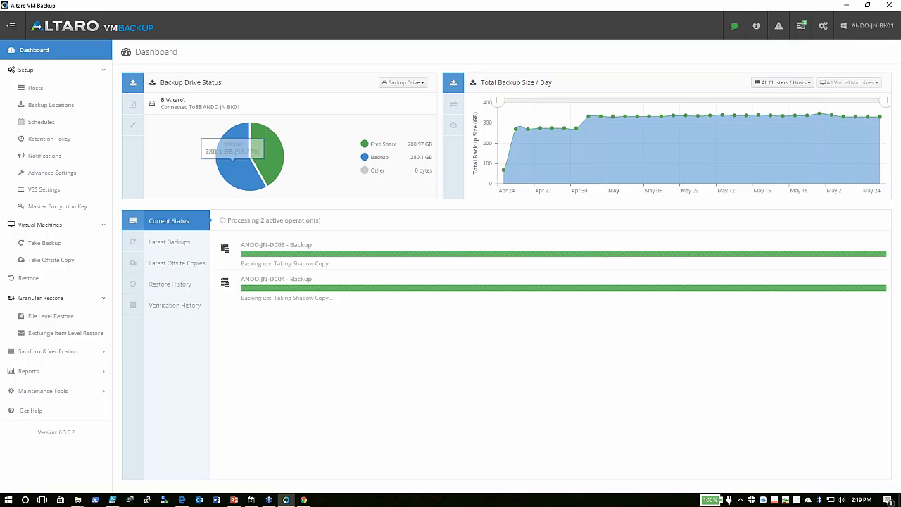
Open the backup schedules, dismiss the error notification and refresh the infrastructure tree
{"action": "left_click", "coordinate": [42, 123]}
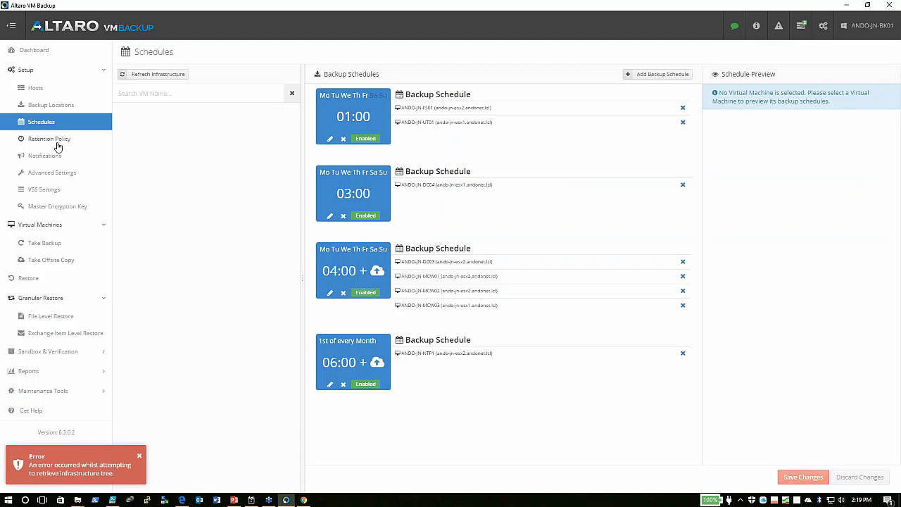
{"action": "left_click", "coordinate": [140, 456]}
{"action": "left_click", "coordinate": [153, 74]}
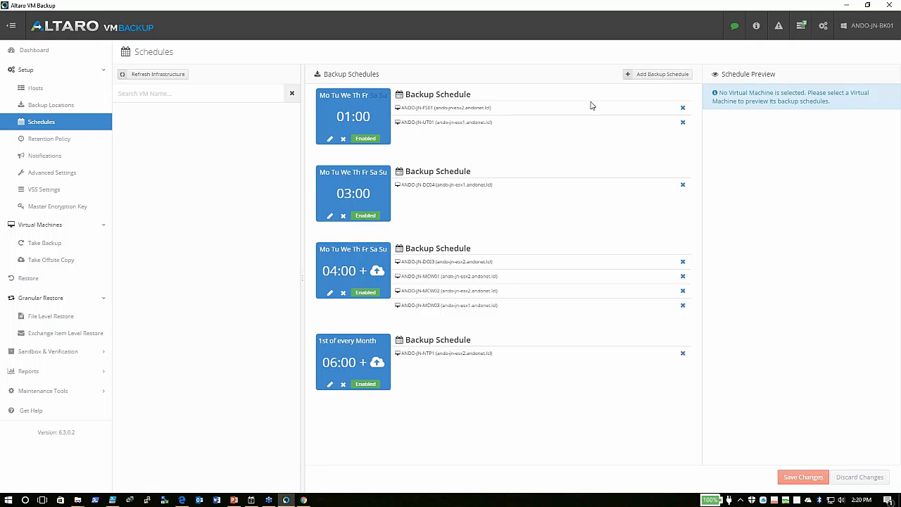
Review the weekly and monthly recurrence, backup time and offsite copy options for a new backup schedule, and close it without saving
{"action": "left_click", "coordinate": [658, 74]}
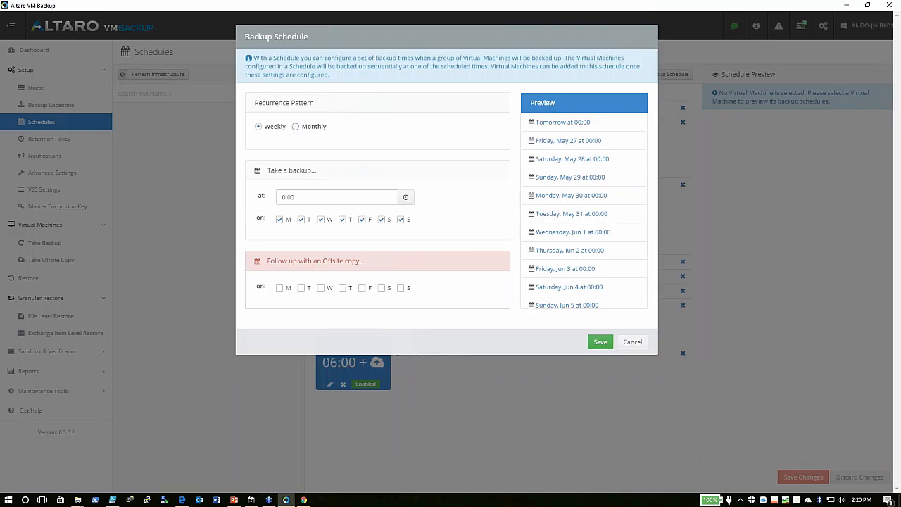
{"action": "left_click", "coordinate": [295, 128]}
{"action": "left_click", "coordinate": [258, 126]}
{"action": "left_click", "coordinate": [331, 197]}
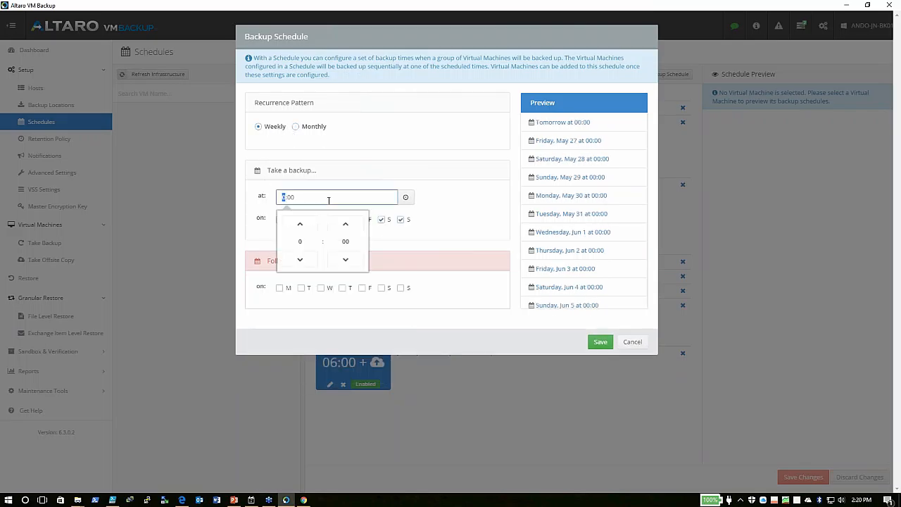
{"action": "left_click", "coordinate": [480, 208]}
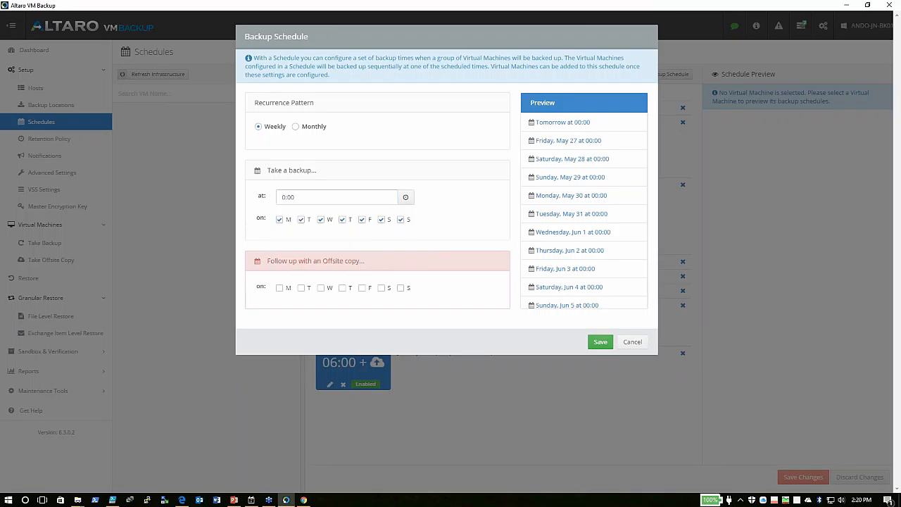
{"action": "left_click", "coordinate": [634, 343]}
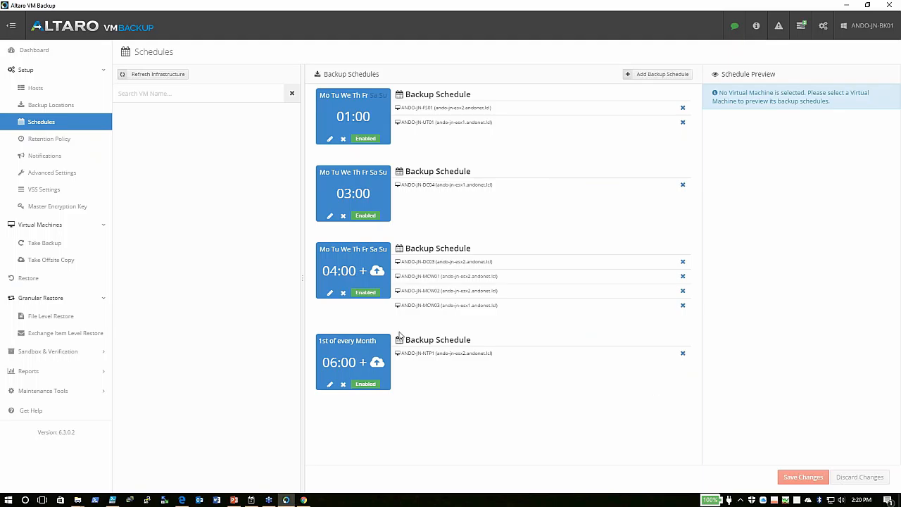
Try assigning ANDO-JN-BK01 to the 1 month backup retention policy and the ANDOESX-HACLSTR cluster to 1 week, and discard the changes
{"action": "left_click", "coordinate": [55, 142]}
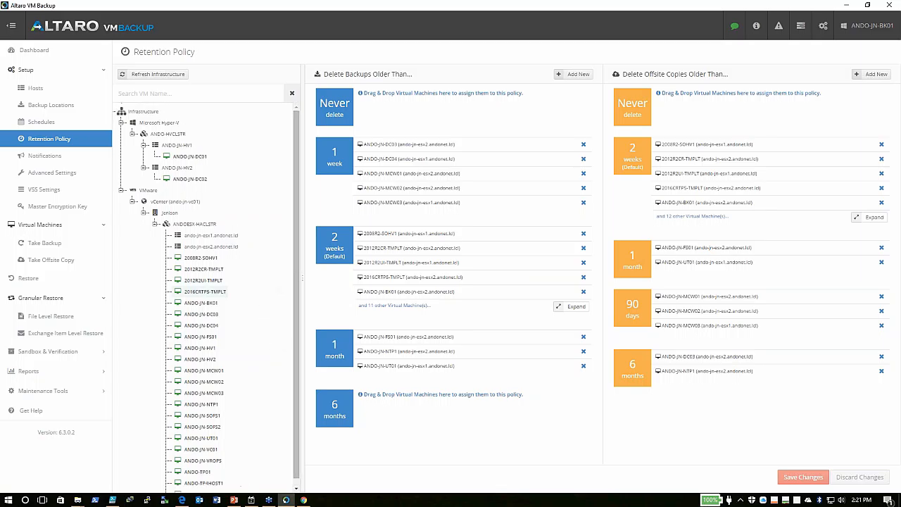
{"action": "left_click_drag", "start_coordinate": [197, 305], "coordinate": [400, 356]}
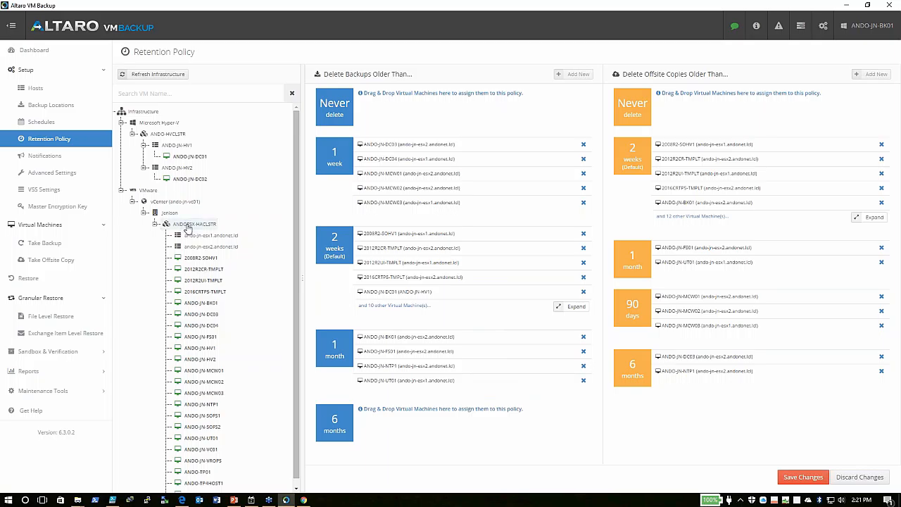
{"action": "left_click_drag", "start_coordinate": [188, 226], "coordinate": [396, 170]}
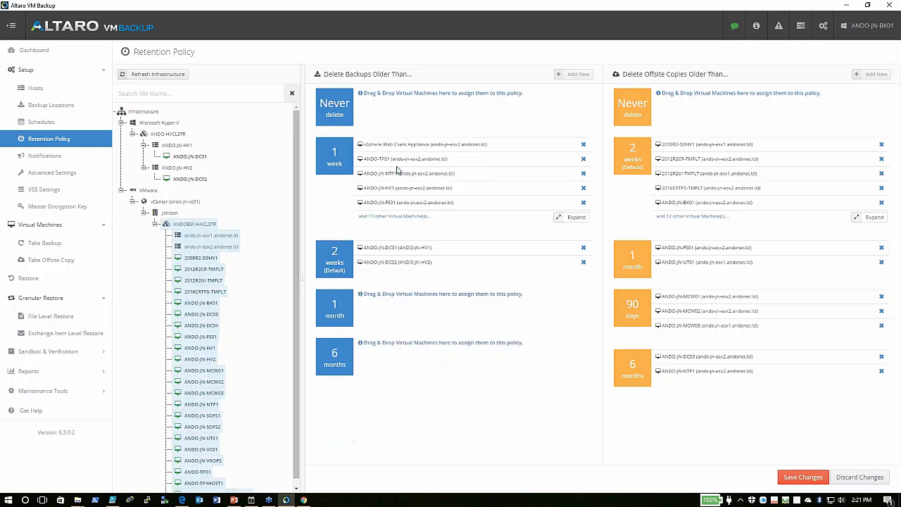
{"action": "left_click", "coordinate": [396, 217]}
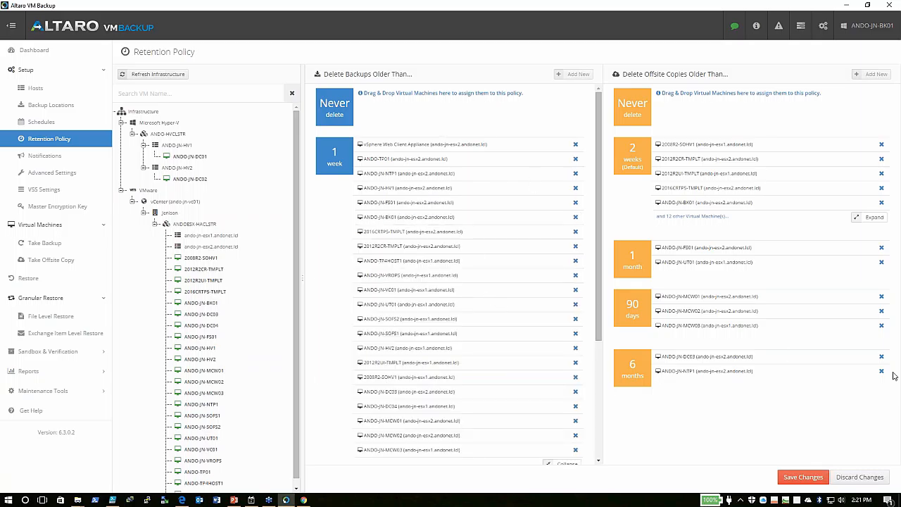
{"action": "left_click", "coordinate": [859, 477]}
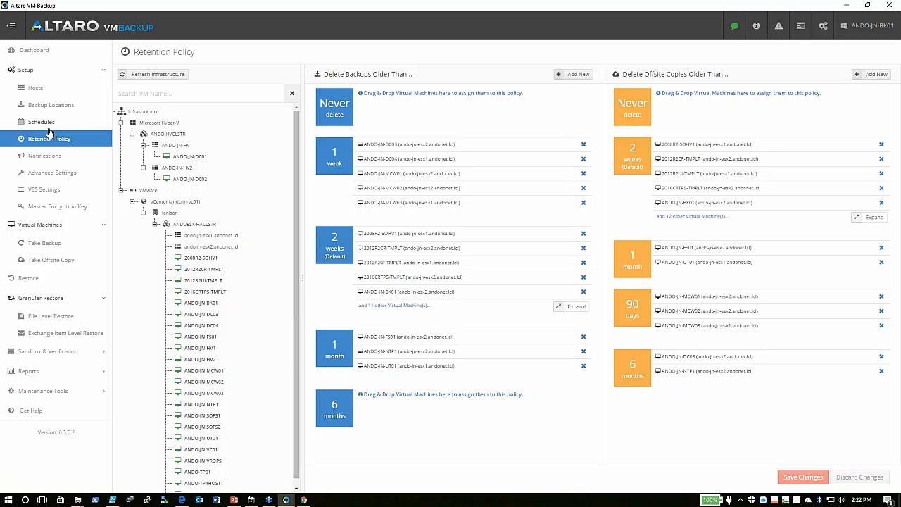
Review the latest backups, latest offsite copies, restore history and verification history on the dashboard
{"action": "left_click", "coordinate": [49, 54]}
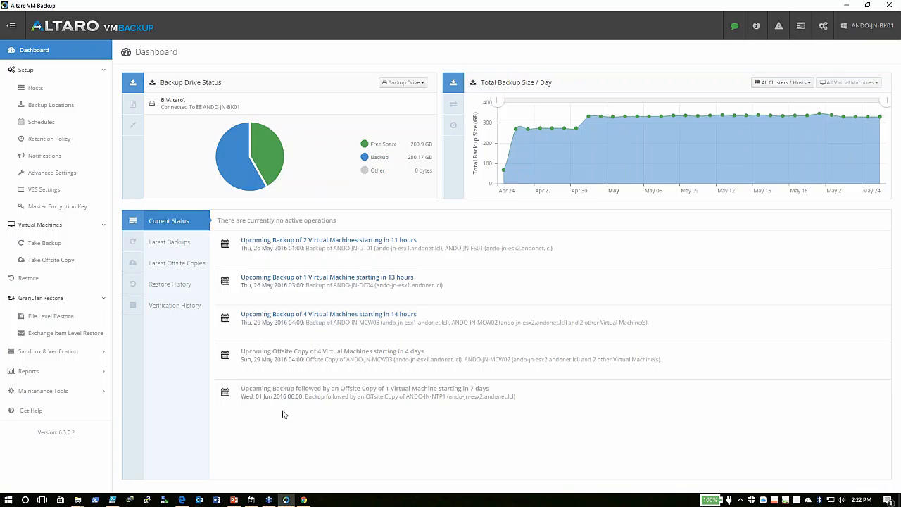
{"action": "left_click", "coordinate": [162, 242]}
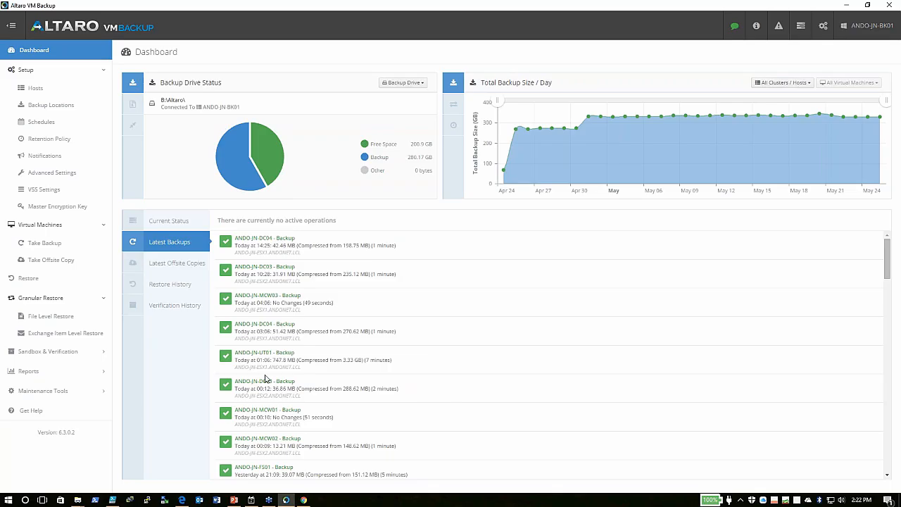
{"action": "left_click", "coordinate": [179, 269]}
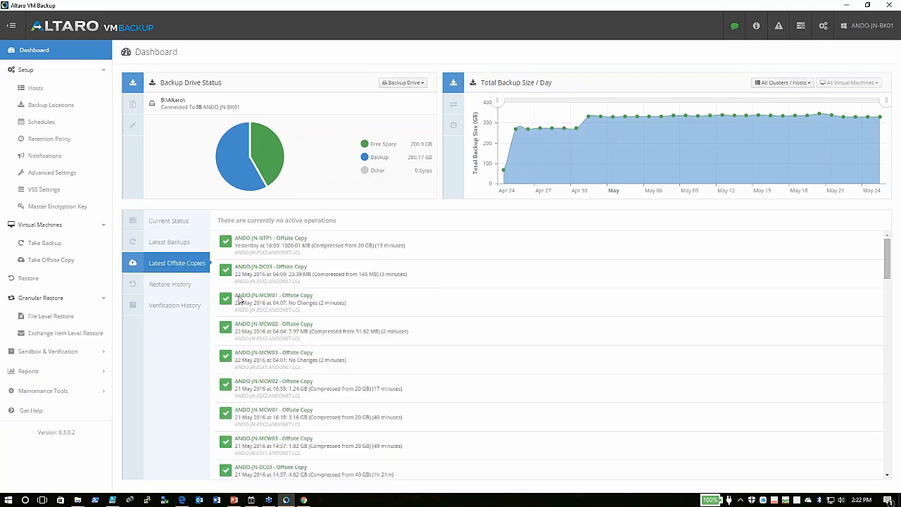
{"action": "left_click", "coordinate": [178, 285]}
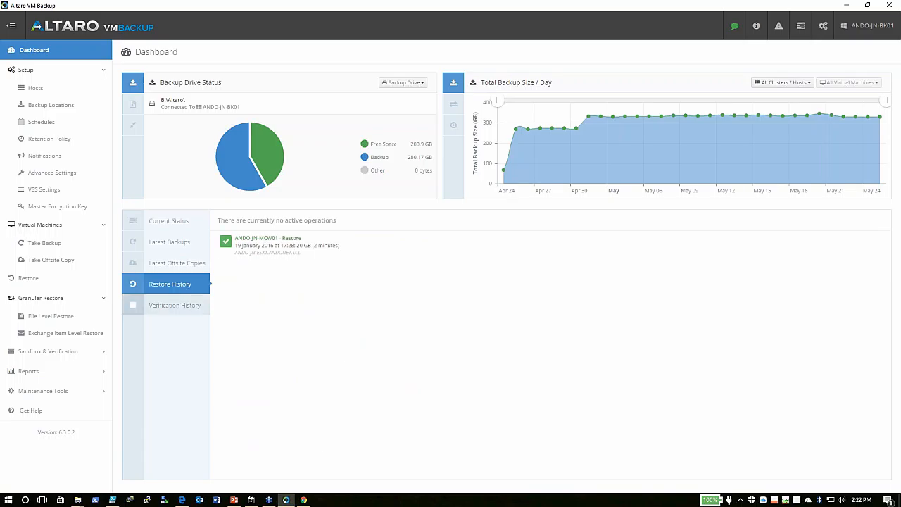
{"action": "left_click", "coordinate": [175, 307]}
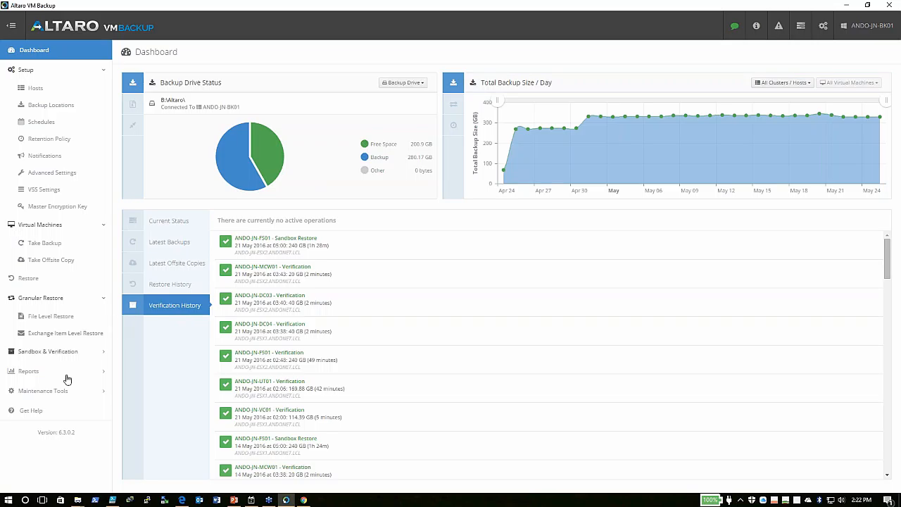
Start a full sandbox test restore of the ANDO-JN-DC04 virtual machine from the B:\Altaro\ backup location
{"action": "left_click", "coordinate": [47, 357]}
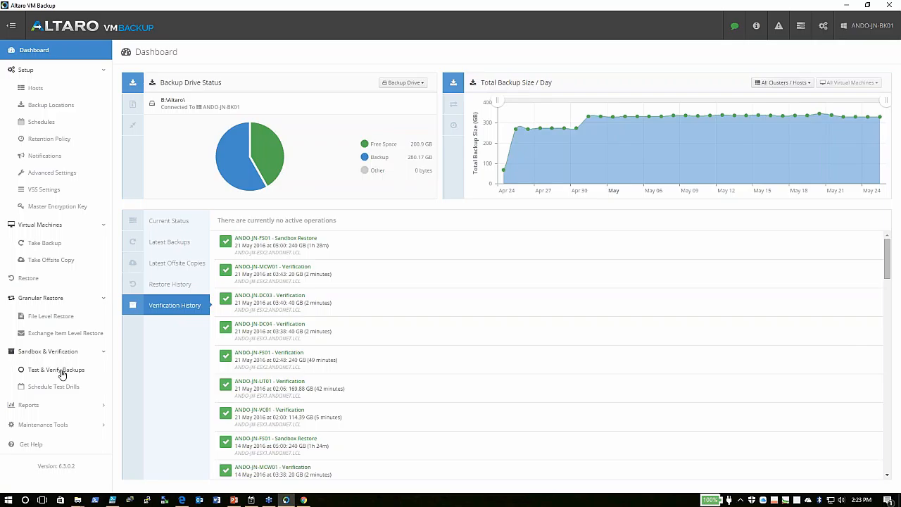
{"action": "left_click", "coordinate": [61, 373]}
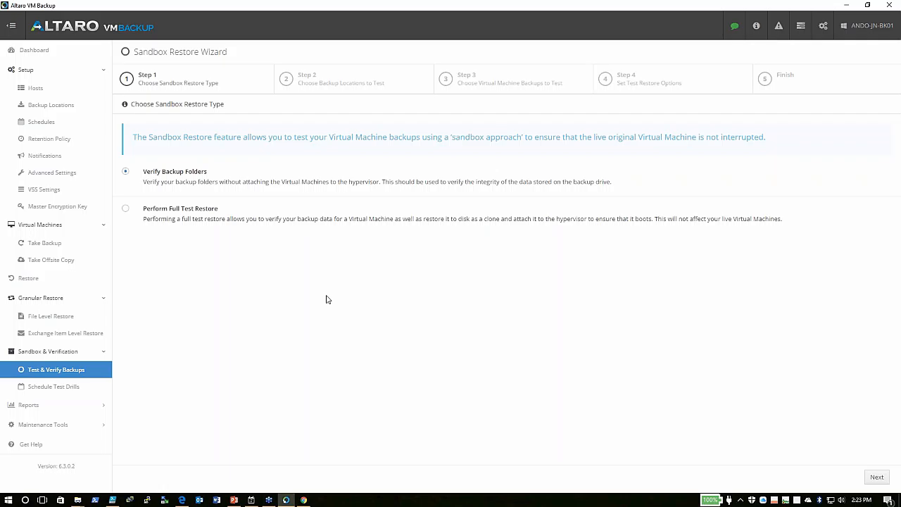
{"action": "left_click", "coordinate": [125, 208]}
{"action": "left_click", "coordinate": [876, 477]}
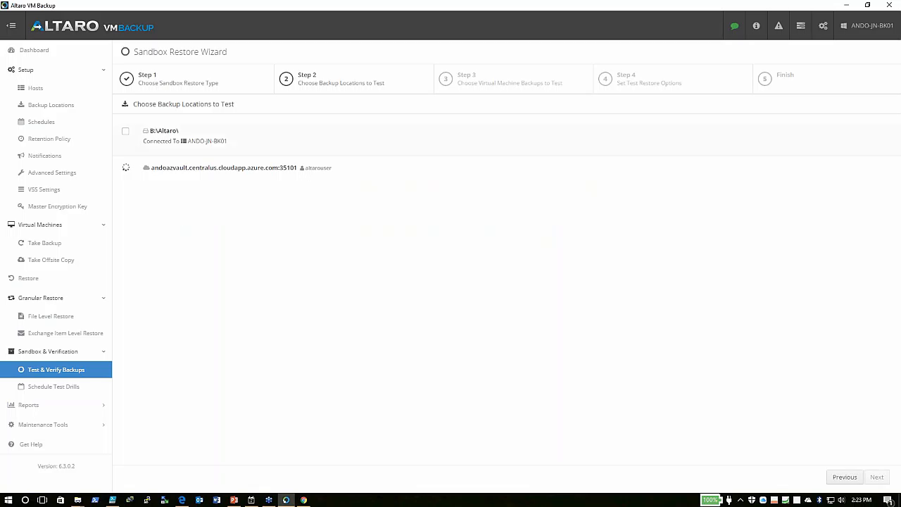
{"action": "left_click", "coordinate": [127, 134]}
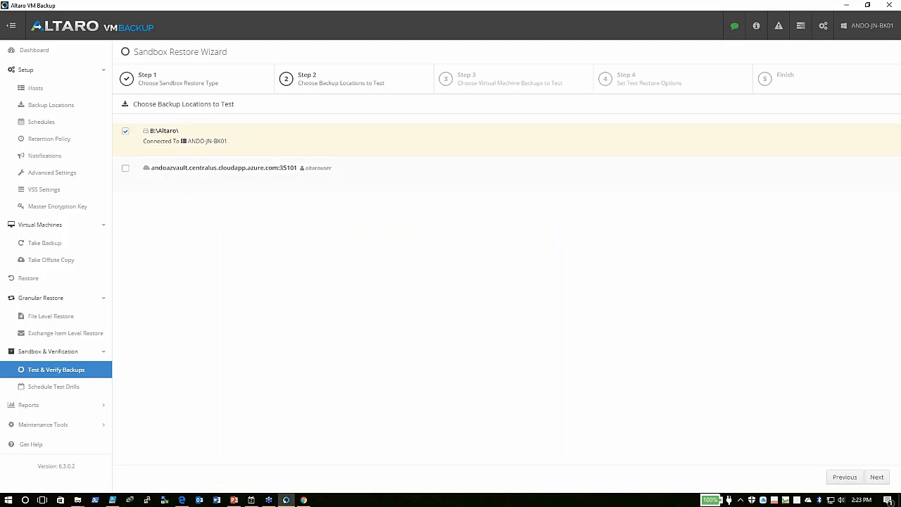
{"action": "left_click", "coordinate": [876, 478]}
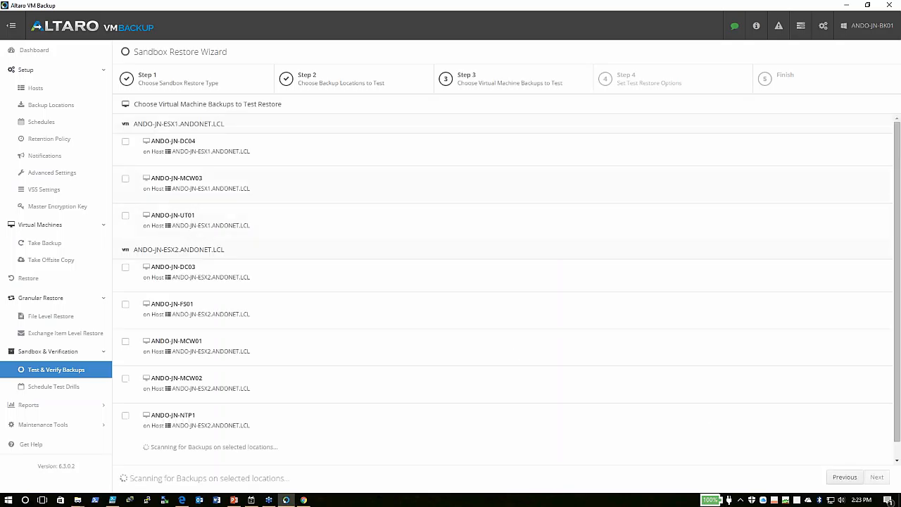
{"action": "left_click", "coordinate": [125, 141]}
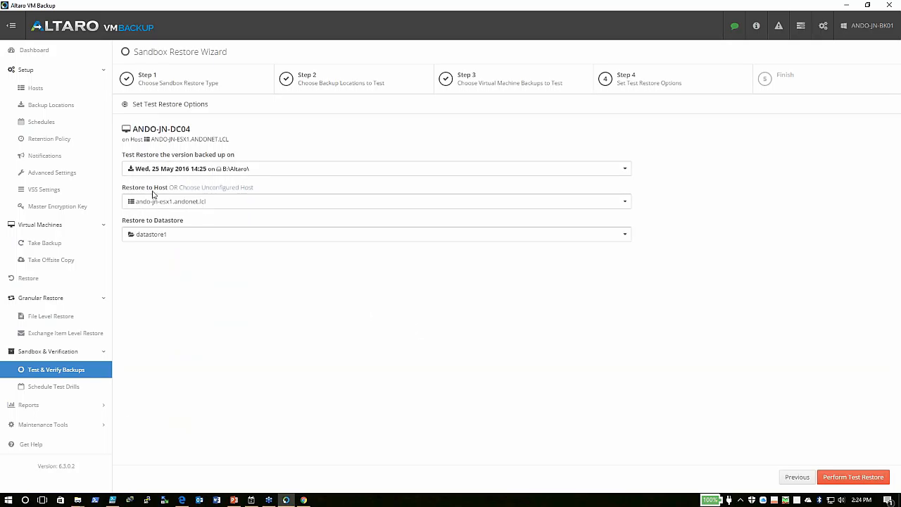
Set the test restore to the Mon, 23 May 2016 03:06 version, host ando-jn-esx1.andonet.lcl and datastore1
{"action": "left_click", "coordinate": [212, 169]}
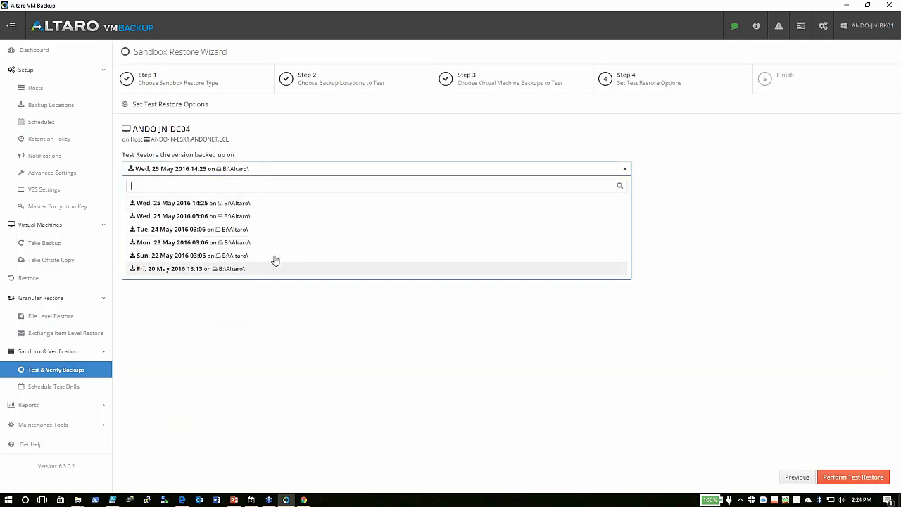
{"action": "left_click", "coordinate": [194, 244]}
{"action": "left_click", "coordinate": [206, 203]}
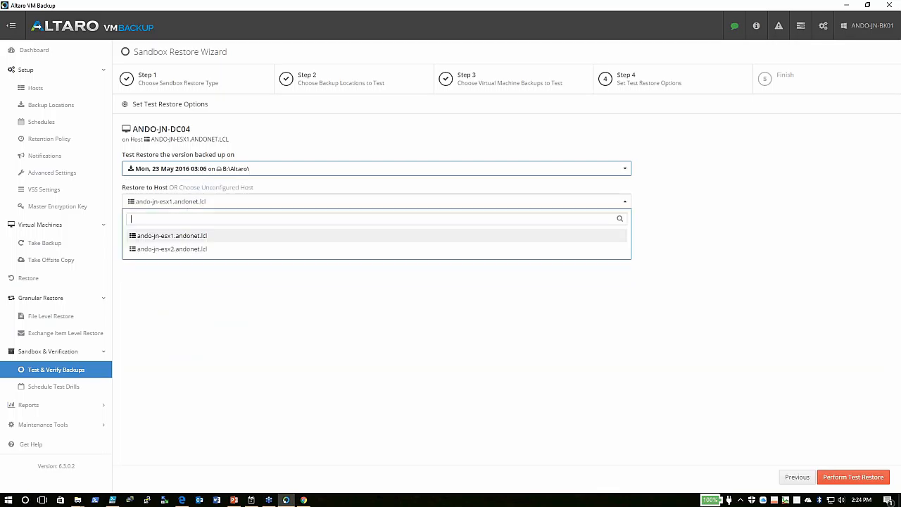
{"action": "left_click", "coordinate": [177, 237]}
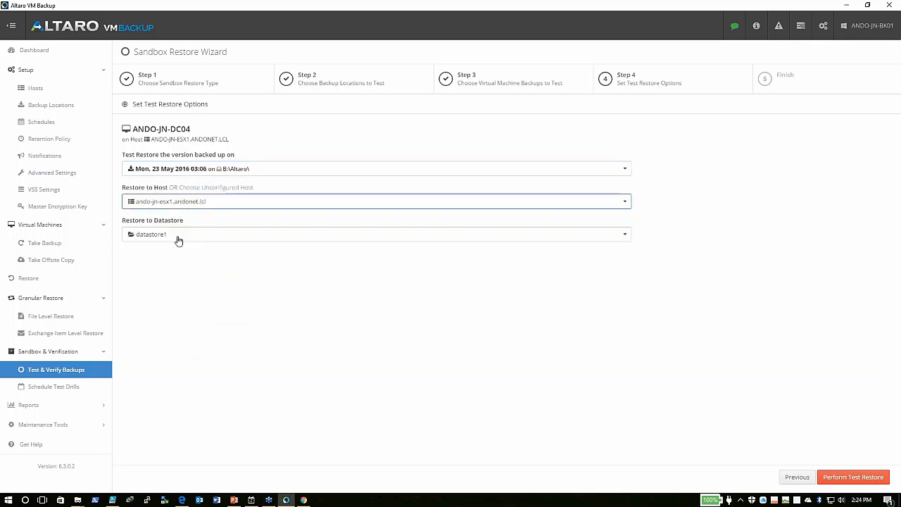
{"action": "left_click", "coordinate": [182, 236]}
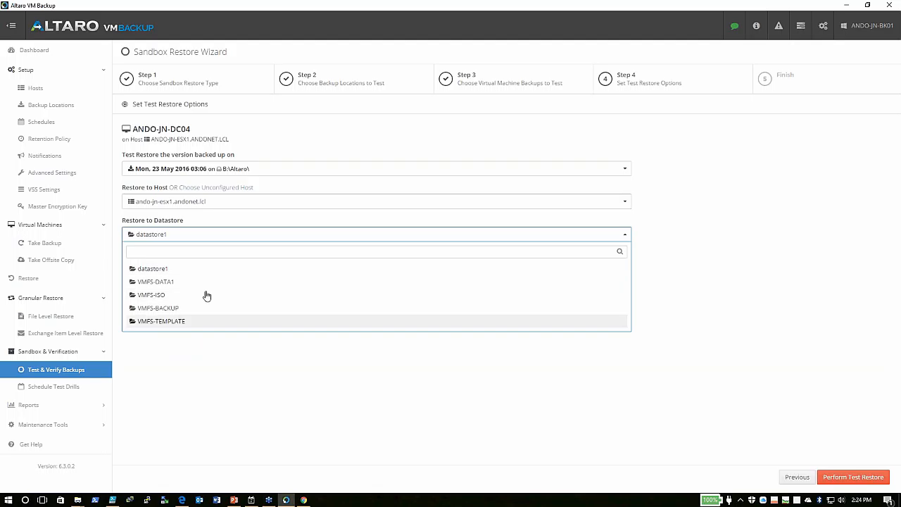
{"action": "left_click", "coordinate": [759, 279]}
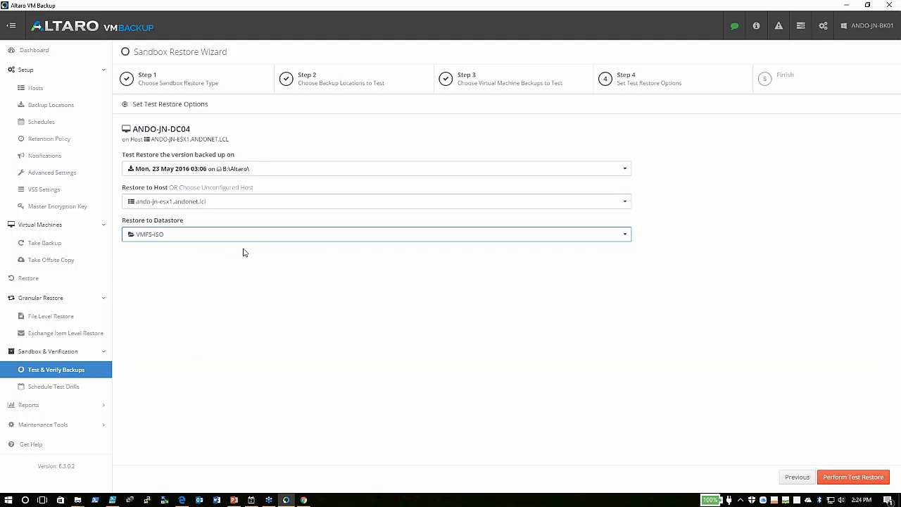
{"action": "left_click", "coordinate": [253, 237]}
{"action": "left_click", "coordinate": [167, 268]}
Discard the test restore session and review the Hyper-V and VMware sandbox restore schedules
{"action": "left_click", "coordinate": [40, 389]}
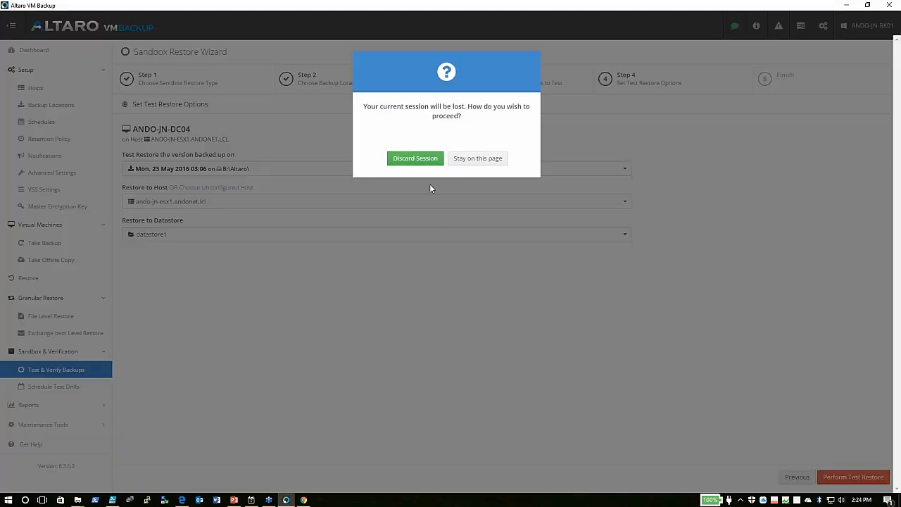
{"action": "left_click", "coordinate": [415, 158]}
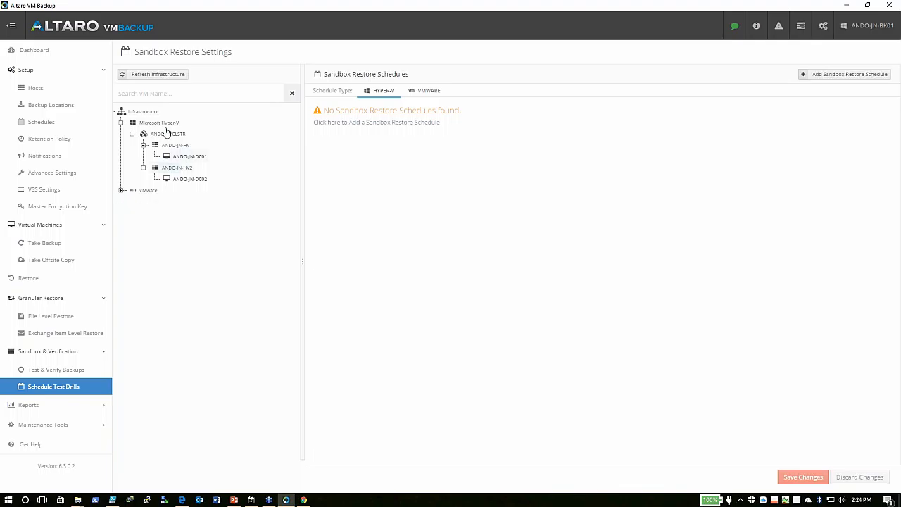
{"action": "left_click", "coordinate": [187, 156]}
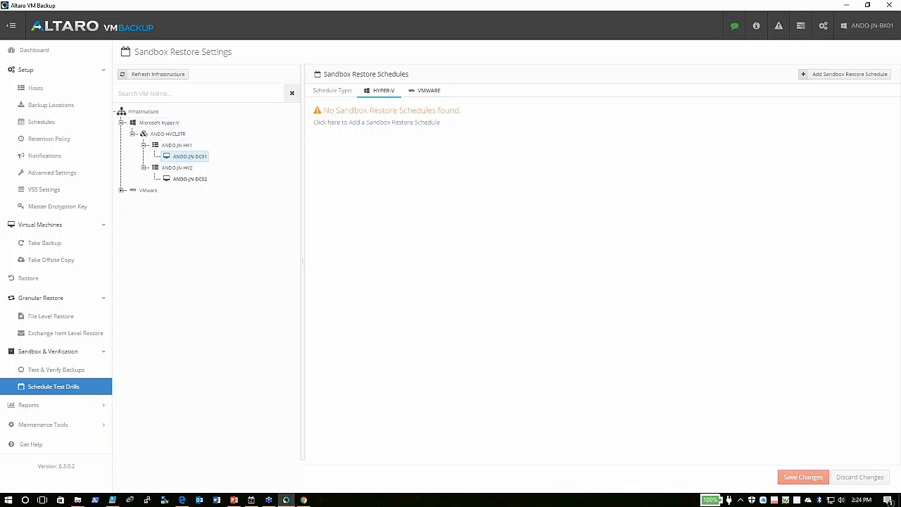
{"action": "left_click", "coordinate": [432, 92]}
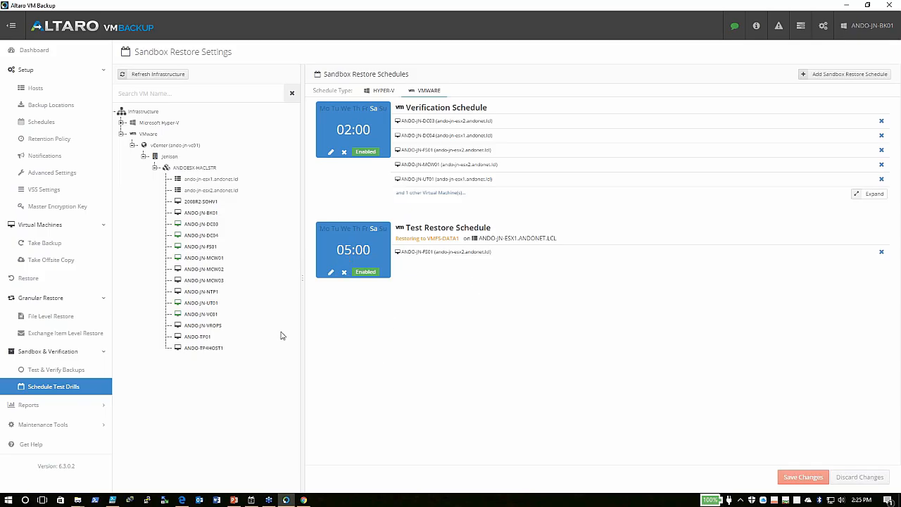
Review the restore sources offered for virtual machine, file level and Exchange item level restores
{"action": "left_click", "coordinate": [30, 281]}
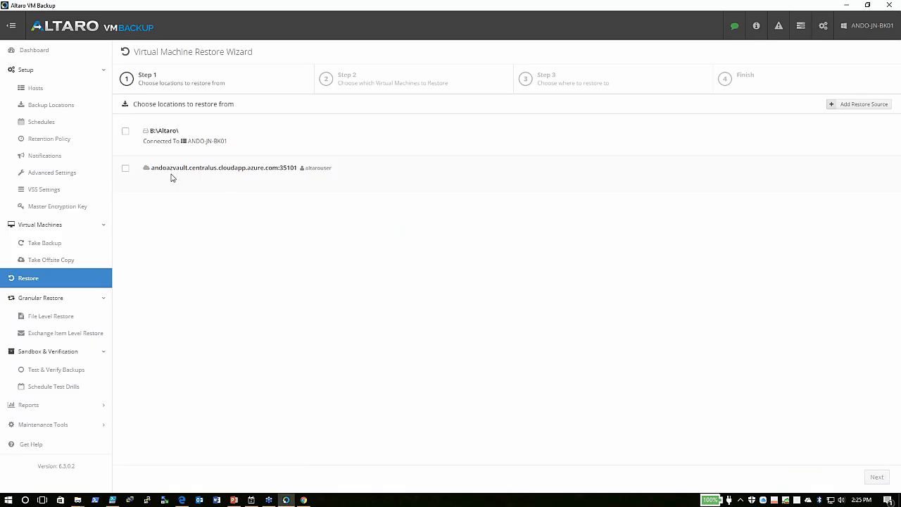
{"action": "left_click", "coordinate": [53, 316]}
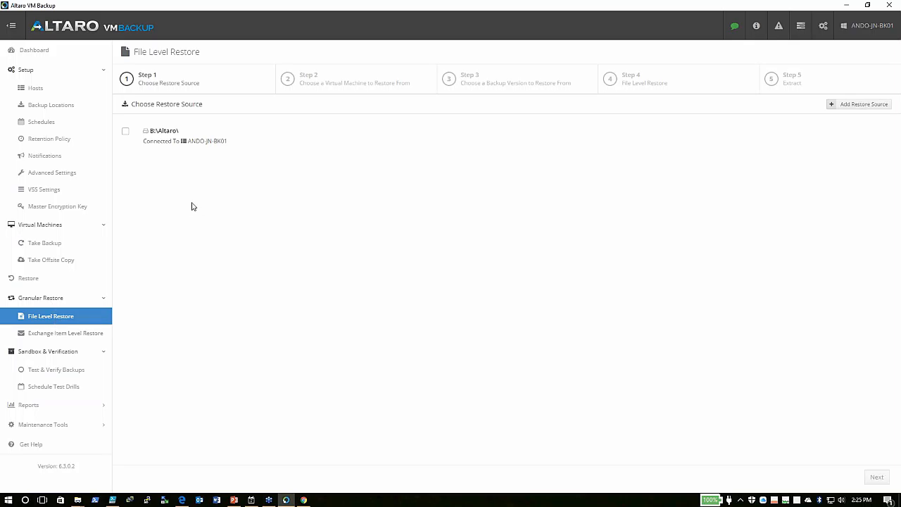
{"action": "left_click", "coordinate": [62, 332]}
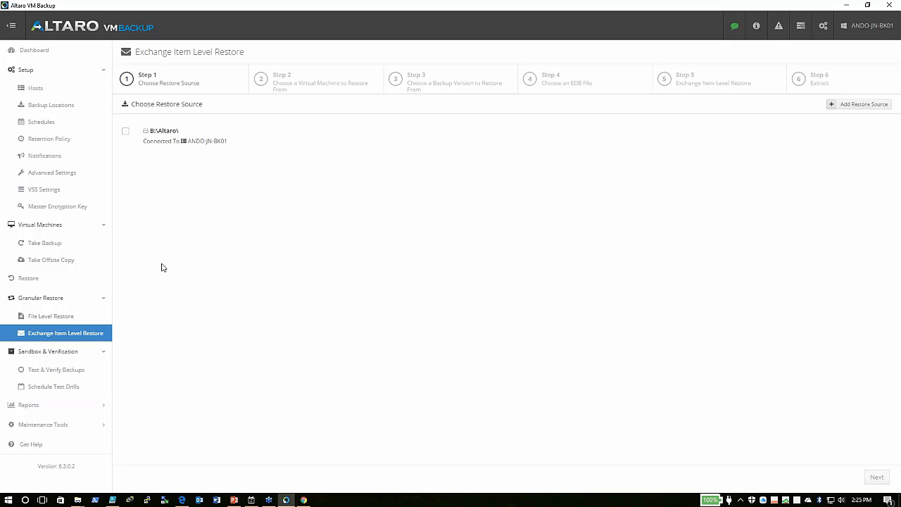
{"action": "left_click", "coordinate": [62, 316]}
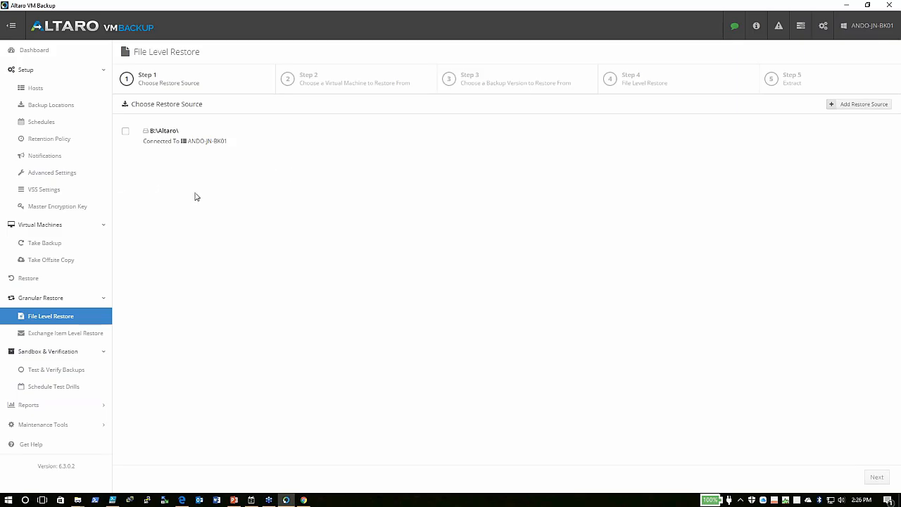
{"action": "left_click", "coordinate": [41, 278]}
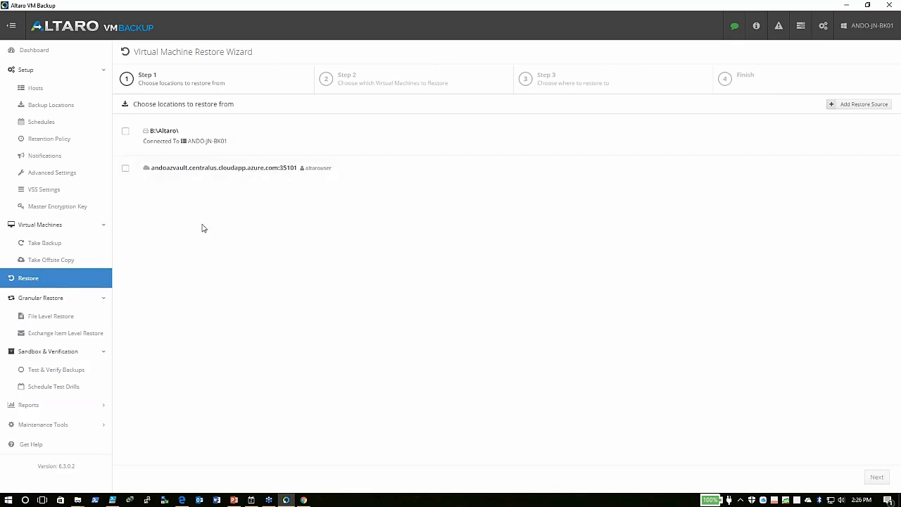
Review the operation history and error history reports and the backup types that can be deleted to free up disk space
{"action": "left_click", "coordinate": [59, 425]}
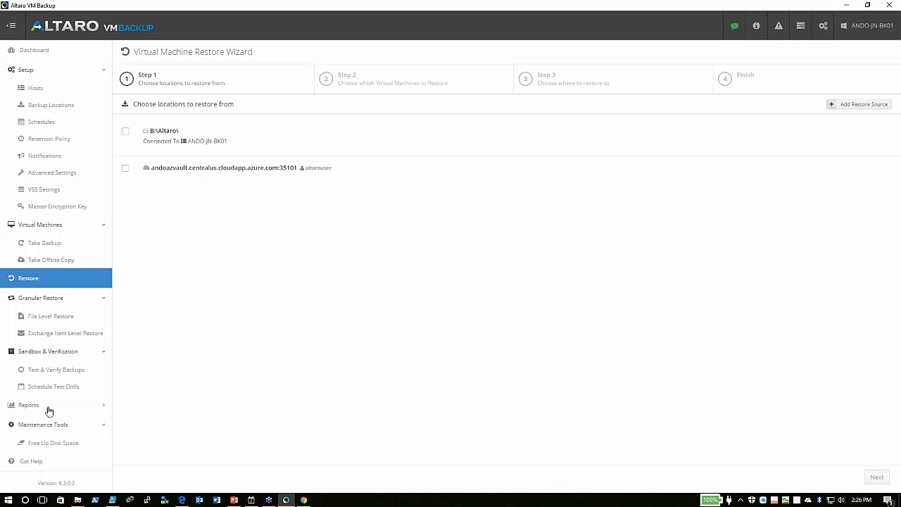
{"action": "left_click", "coordinate": [48, 405]}
{"action": "scroll", "coordinate": [27, 401], "scroll_direction": "down", "scroll_amount": 1}
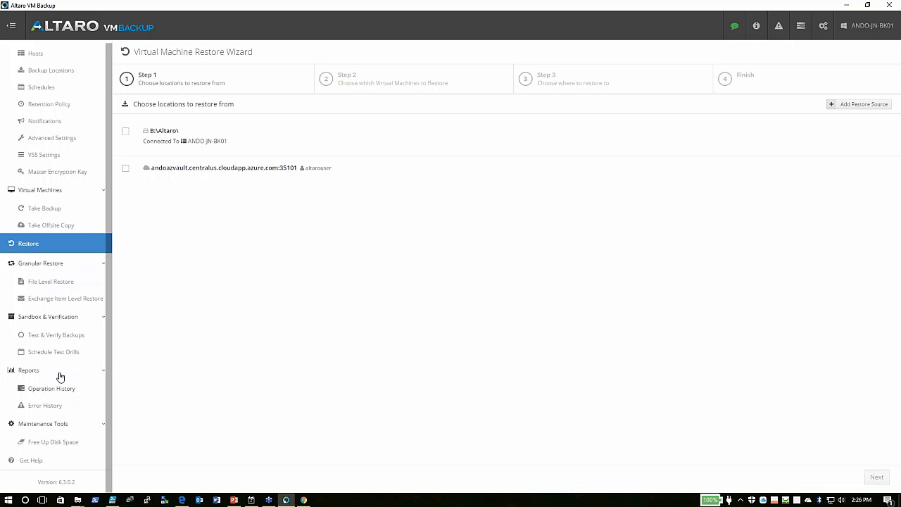
{"action": "left_click", "coordinate": [49, 391]}
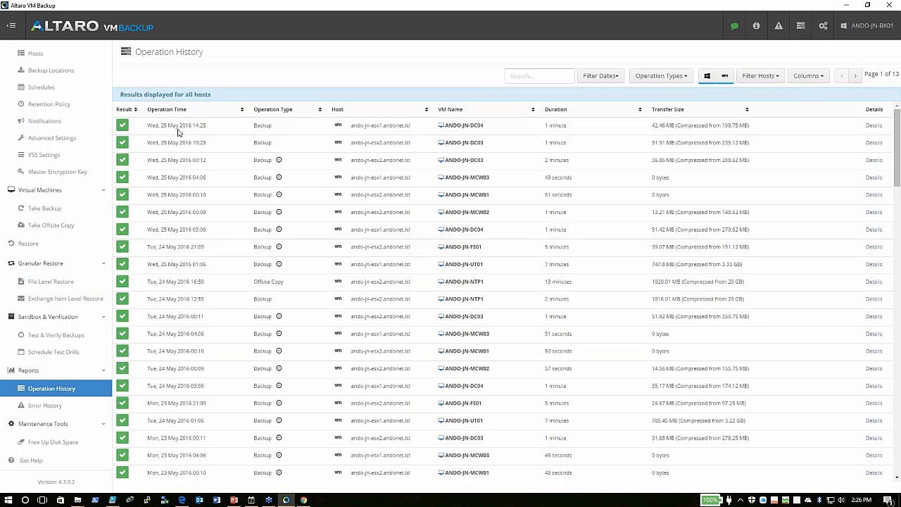
{"action": "left_click", "coordinate": [532, 76]}
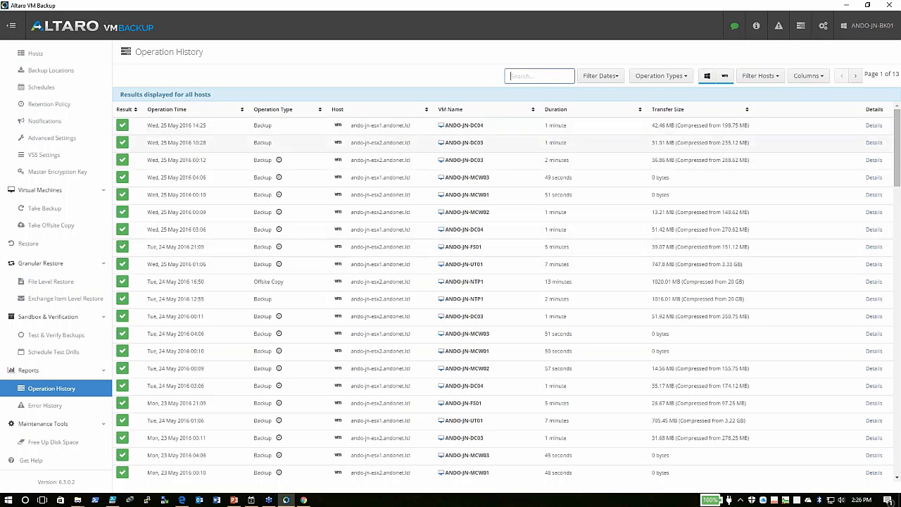
{"action": "left_click", "coordinate": [63, 404]}
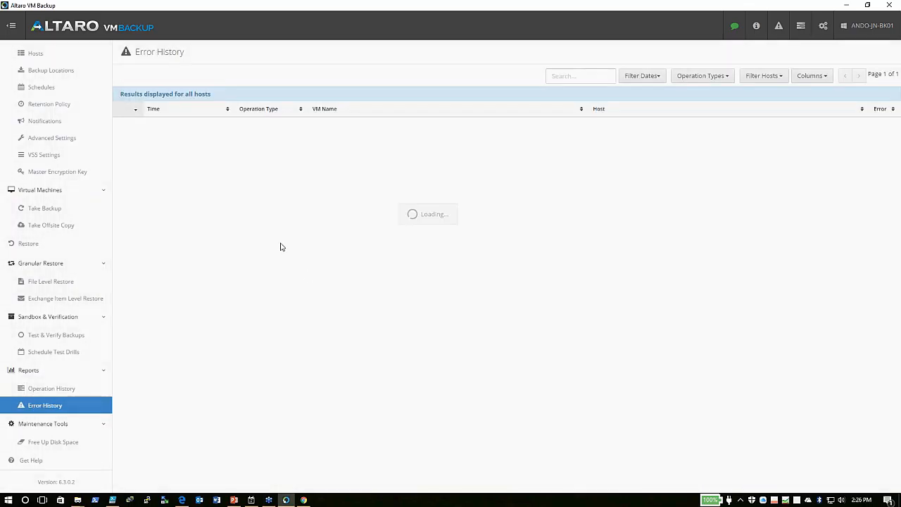
{"action": "left_click", "coordinate": [32, 446]}
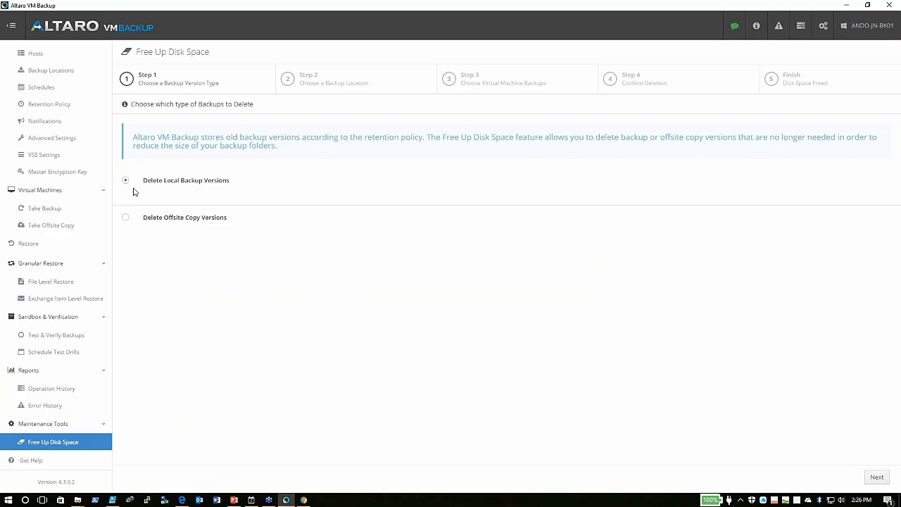
Review the support contact options, and open the live chat form and close it without starting a chat
{"action": "left_click", "coordinate": [49, 461]}
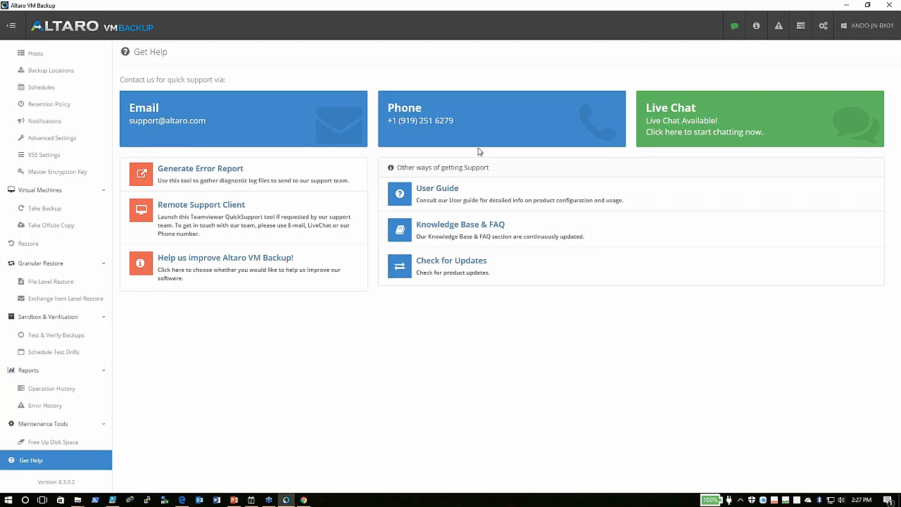
{"action": "left_click", "coordinate": [735, 26]}
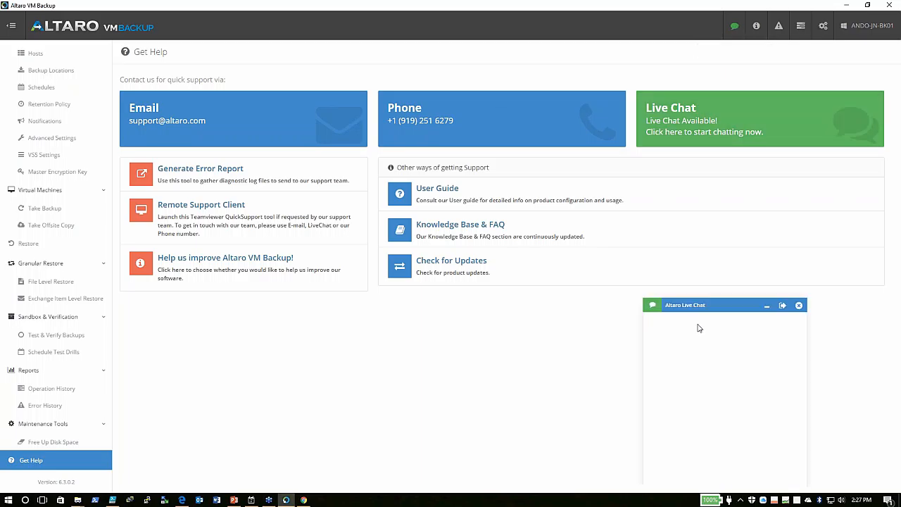
{"action": "left_click", "coordinate": [706, 380]}
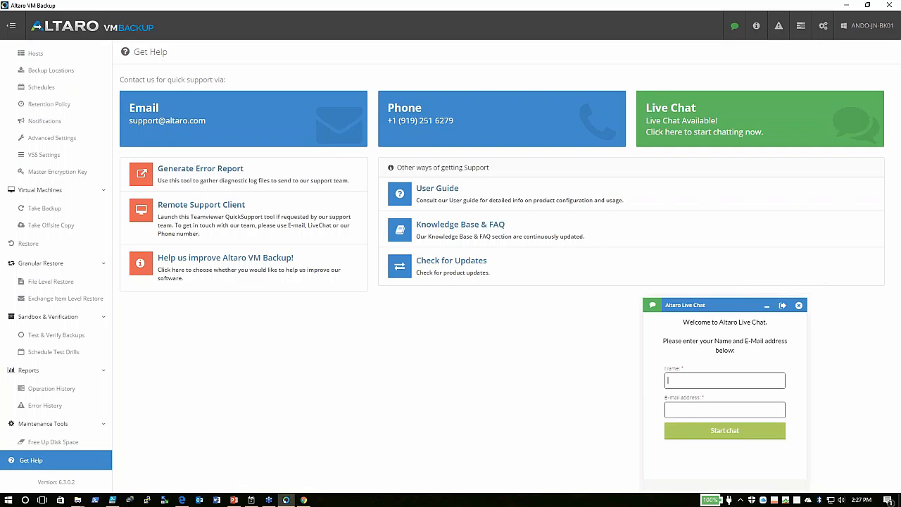
{"action": "left_click", "coordinate": [798, 305]}
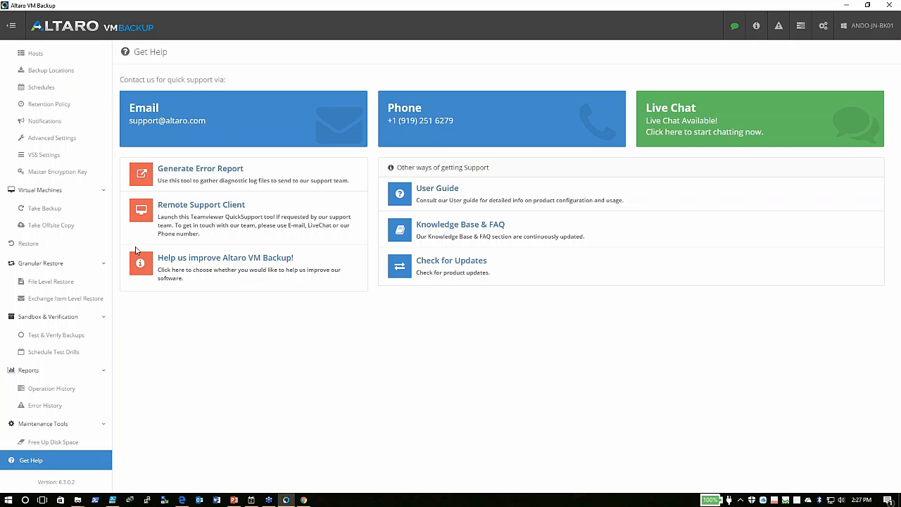
Review the email and event log notification settings for backups, offsite copies and restore operations
{"action": "left_click", "coordinate": [53, 123]}
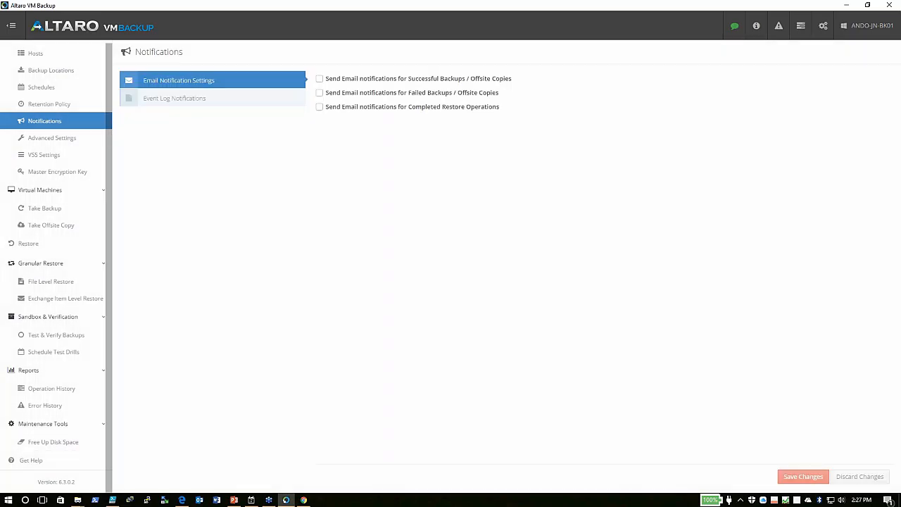
{"action": "left_click", "coordinate": [191, 98]}
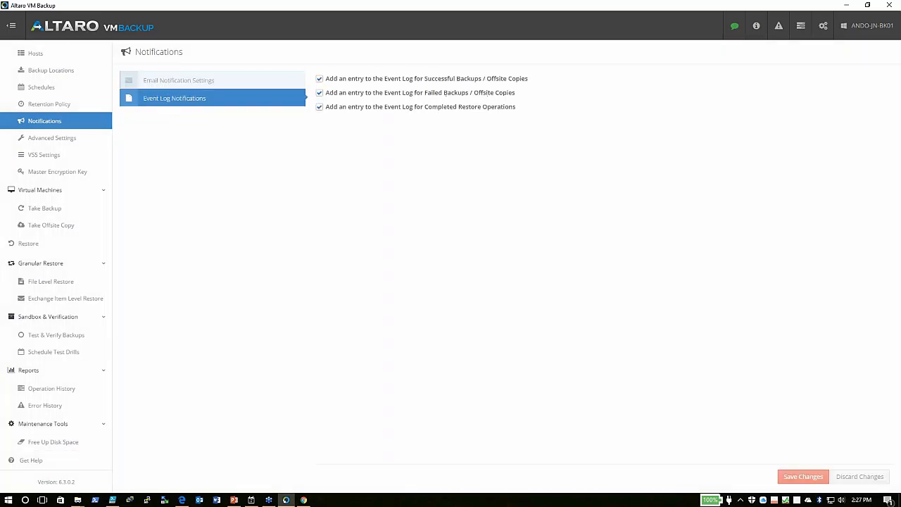
{"action": "left_click", "coordinate": [192, 85]}
{"action": "left_click", "coordinate": [193, 99]}
{"action": "left_click", "coordinate": [202, 83]}
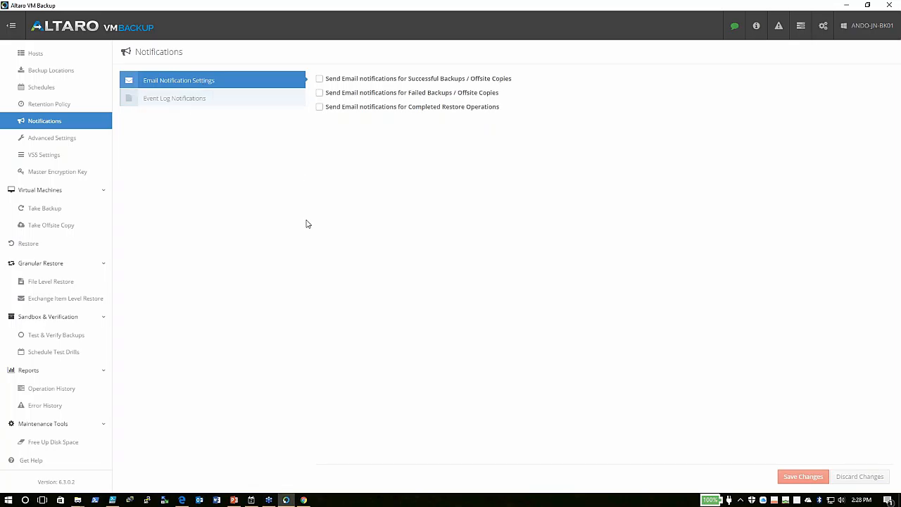
{"action": "left_click", "coordinate": [186, 103]}
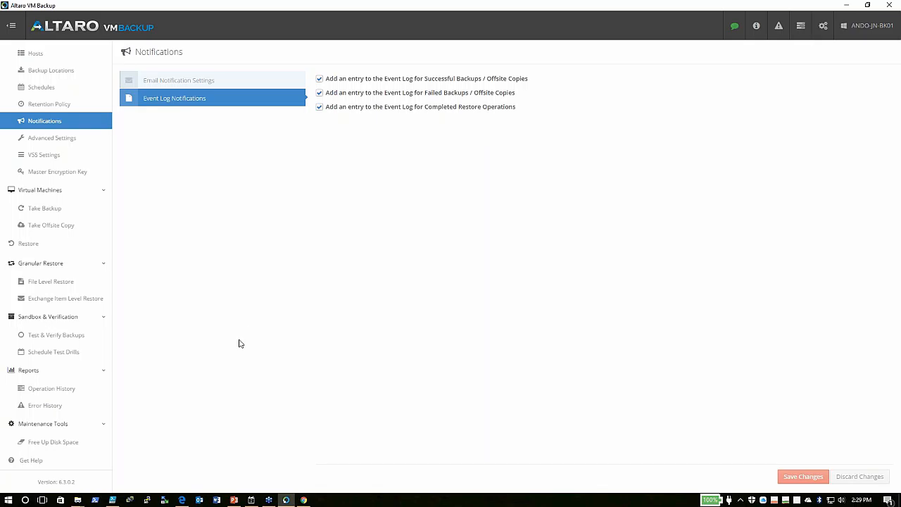
Switch to AVB_API_Script.ps1 in PowerShell ISE and enlarge the script pane to show more code
{"action": "left_click", "coordinate": [112, 500]}
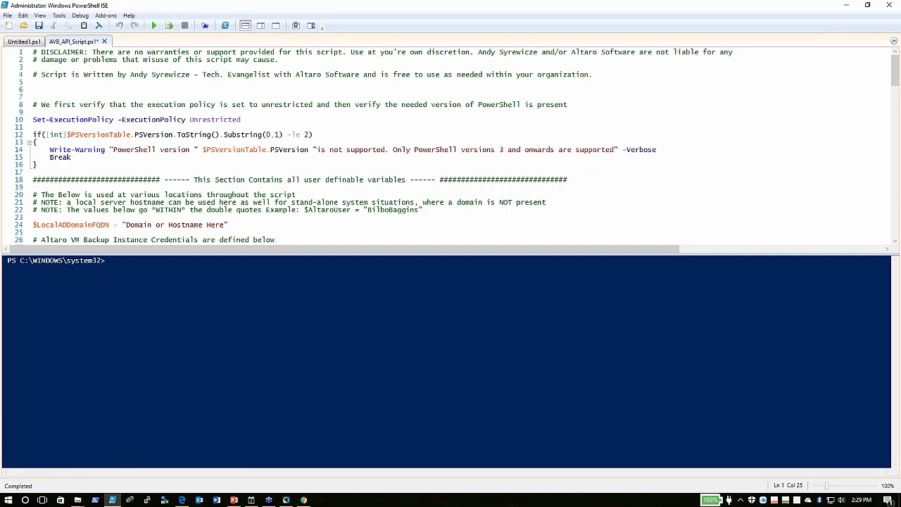
{"action": "key", "text": "super+e"}
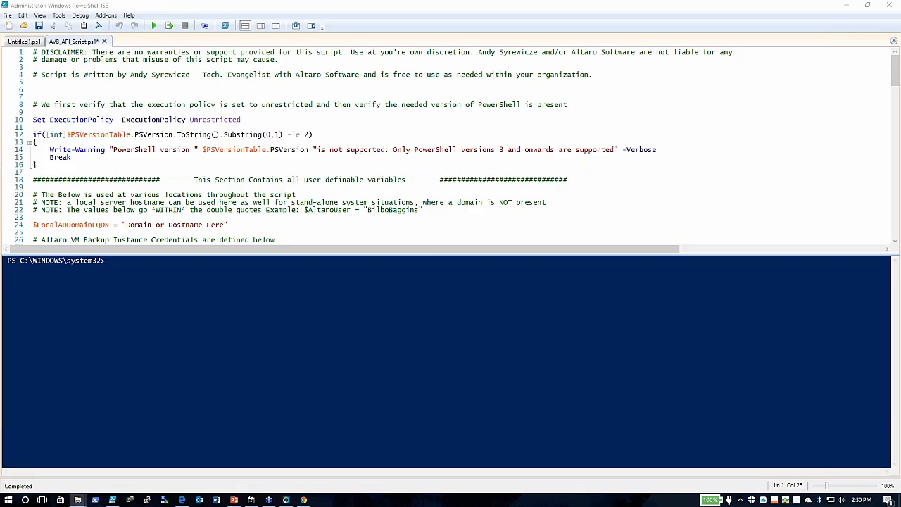
{"action": "left_click", "coordinate": [429, 259]}
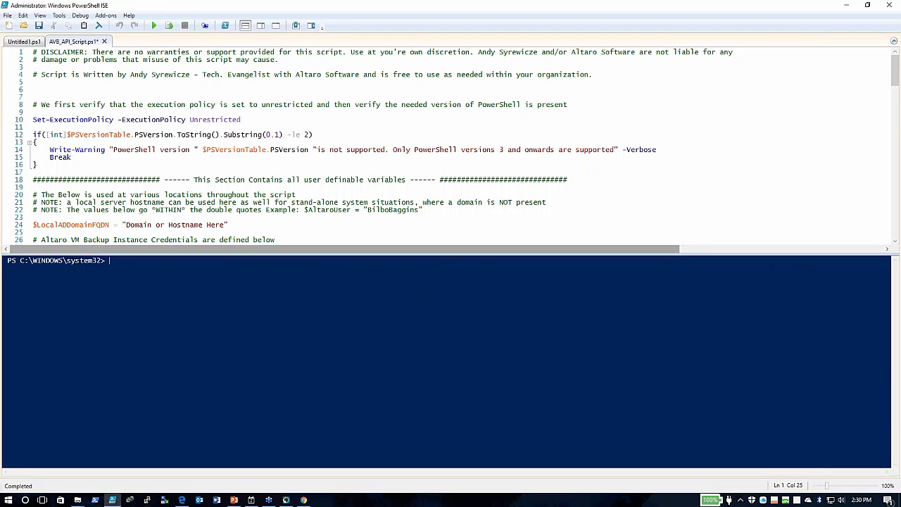
{"action": "left_click_drag", "start_coordinate": [404, 254], "coordinate": [398, 369]}
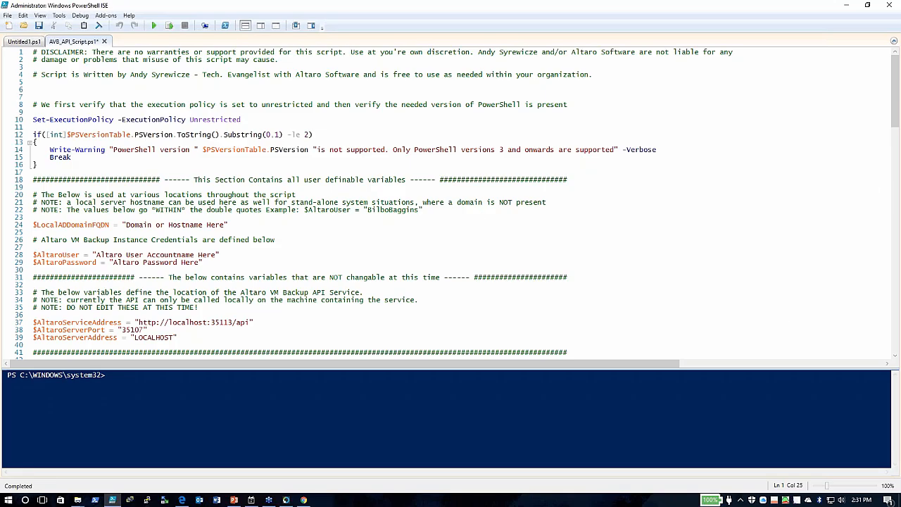
Review the start of the script, where the execution policy and PowerShell version are checked
{"action": "left_click_drag", "start_coordinate": [895, 93], "coordinate": [896, 97]}
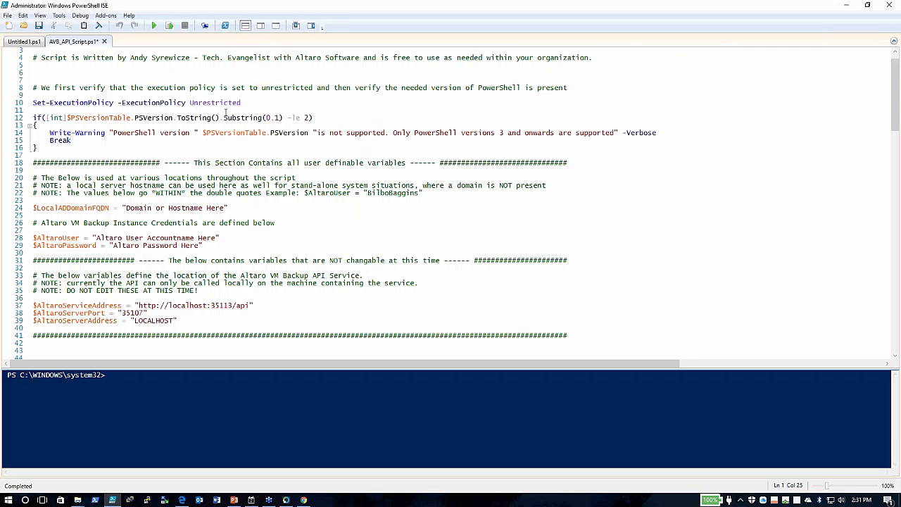
{"action": "scroll", "coordinate": [113, 145], "scroll_direction": "down", "scroll_amount": 1}
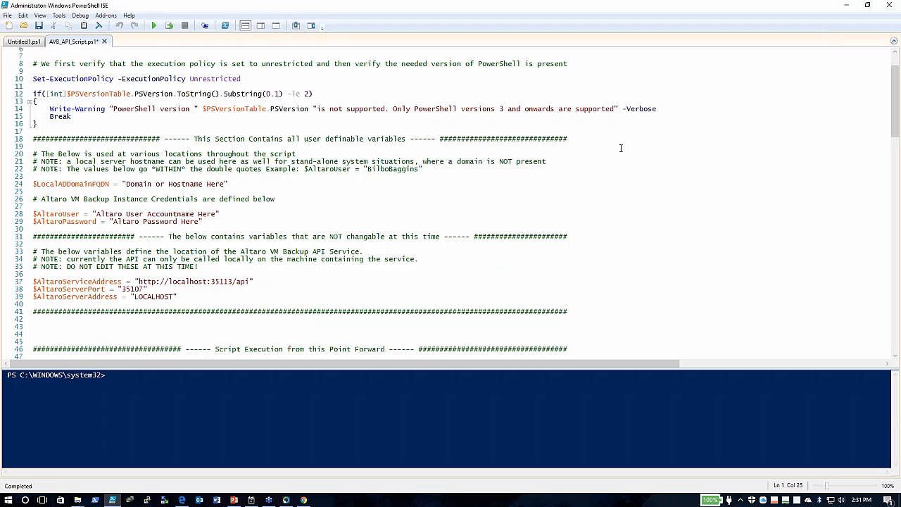
{"action": "scroll", "coordinate": [589, 157], "scroll_direction": "down", "scroll_amount": 3}
{"action": "scroll", "coordinate": [601, 148], "scroll_direction": "down", "scroll_amount": 1}
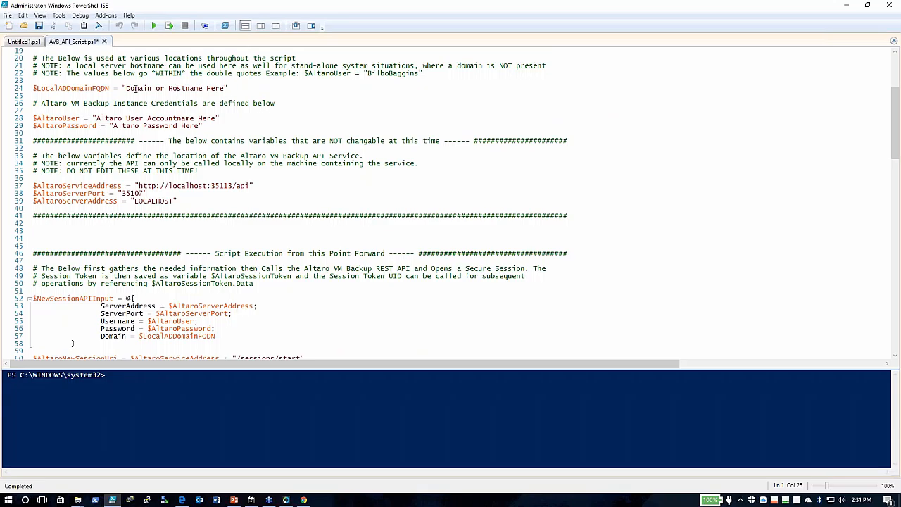
Review the user-definable domain and credential variables and the fixed Altaro service address, port and server variables
{"action": "left_click", "coordinate": [160, 88]}
{"action": "scroll", "coordinate": [141, 95], "scroll_direction": "down", "scroll_amount": 1}
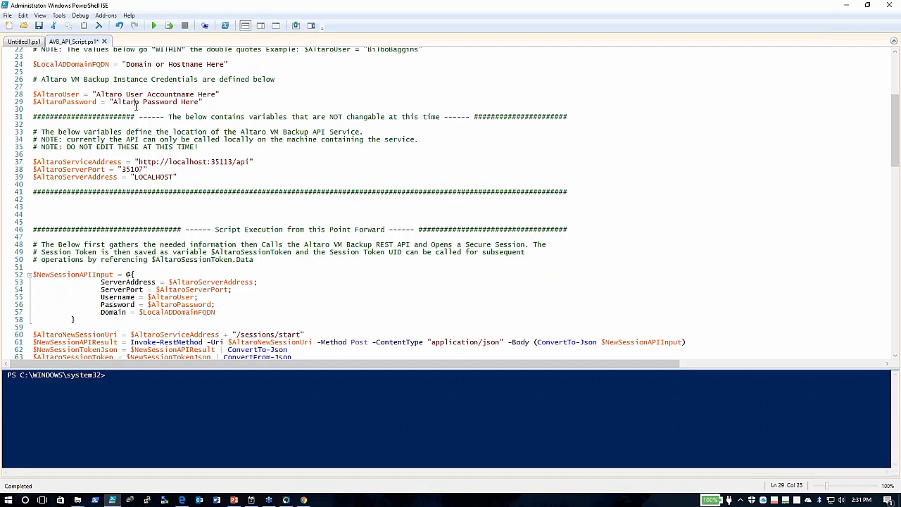
{"action": "left_click", "coordinate": [133, 102]}
{"action": "scroll", "coordinate": [240, 117], "scroll_direction": "down", "scroll_amount": 1}
{"action": "scroll", "coordinate": [239, 119], "scroll_direction": "down", "scroll_amount": 1}
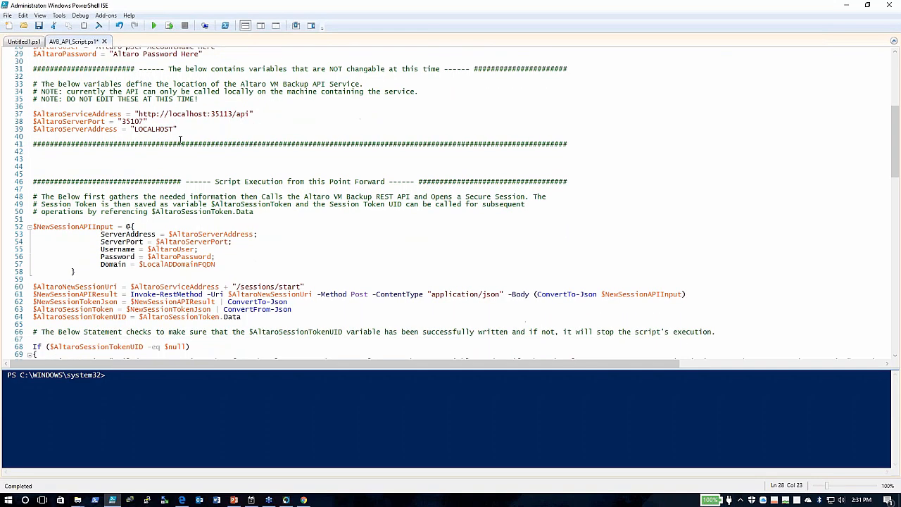
{"action": "left_click_drag", "start_coordinate": [177, 129], "coordinate": [33, 114]}
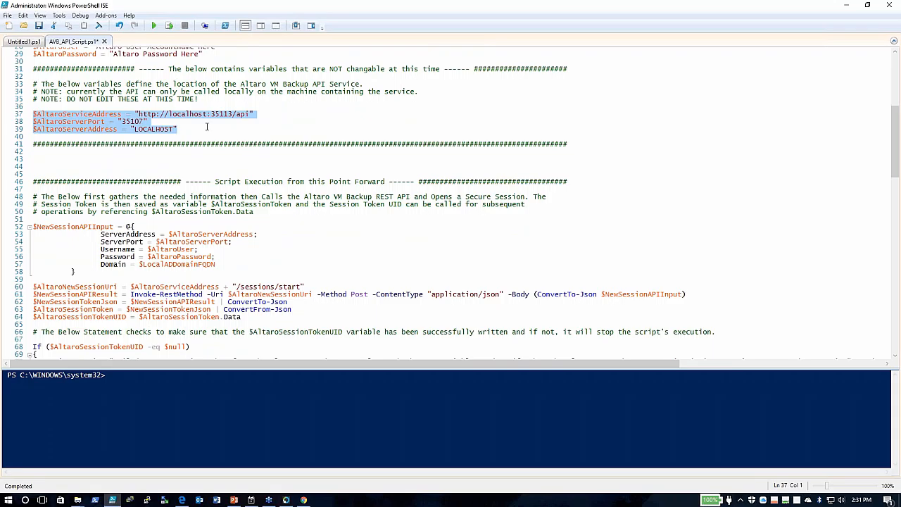
{"action": "left_click", "coordinate": [367, 85]}
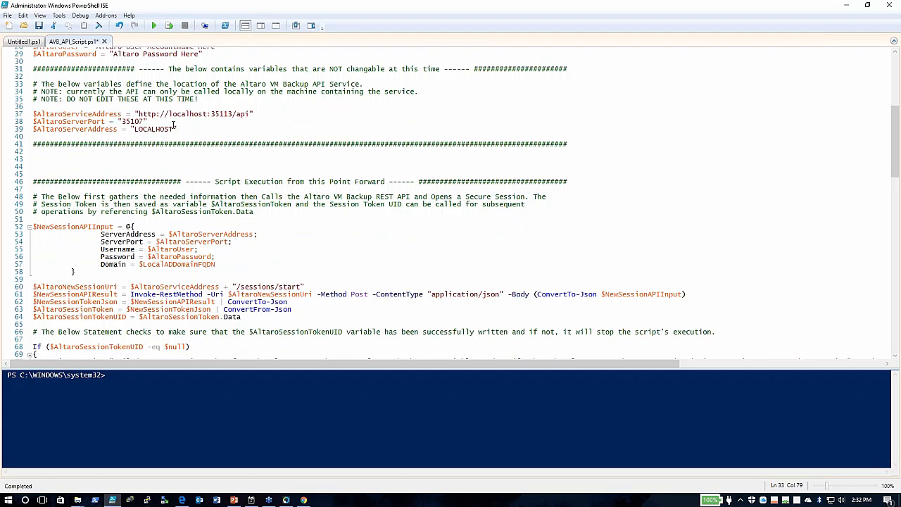
Review the code that opens the API session, highlighting the Invoke-RestMethod line that posts the session request
{"action": "scroll", "coordinate": [247, 152], "scroll_direction": "down", "scroll_amount": 6}
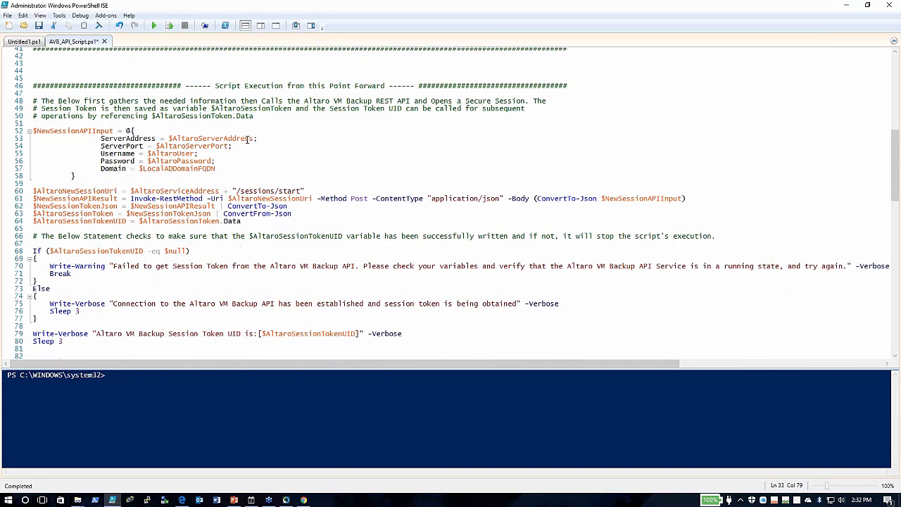
{"action": "scroll", "coordinate": [248, 141], "scroll_direction": "down", "scroll_amount": 1}
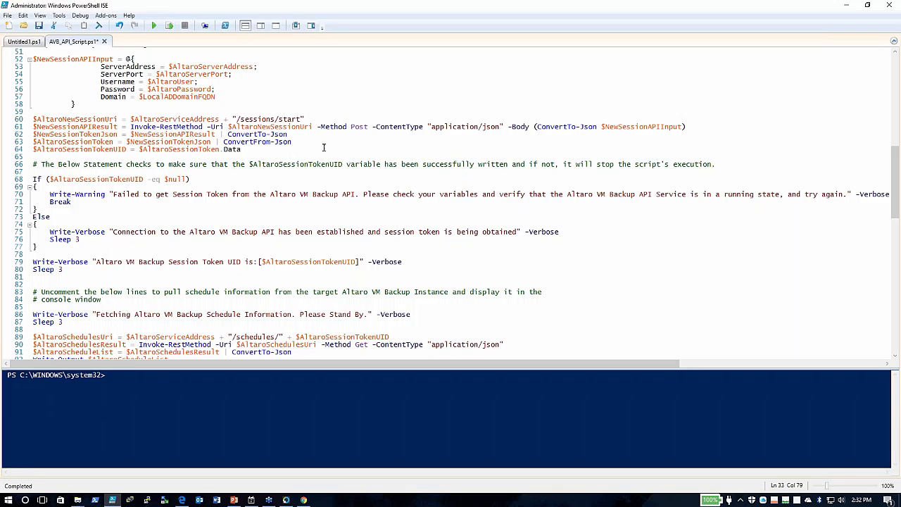
{"action": "scroll", "coordinate": [324, 143], "scroll_direction": "down", "scroll_amount": 2}
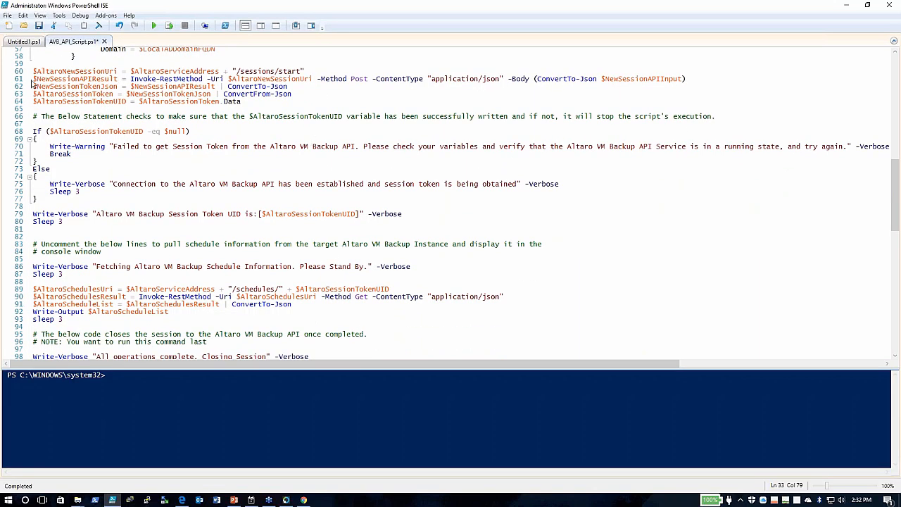
{"action": "left_click_drag", "start_coordinate": [32, 79], "coordinate": [310, 78]}
{"action": "left_click", "coordinate": [466, 74]}
{"action": "left_click_drag", "start_coordinate": [466, 73], "coordinate": [689, 79]}
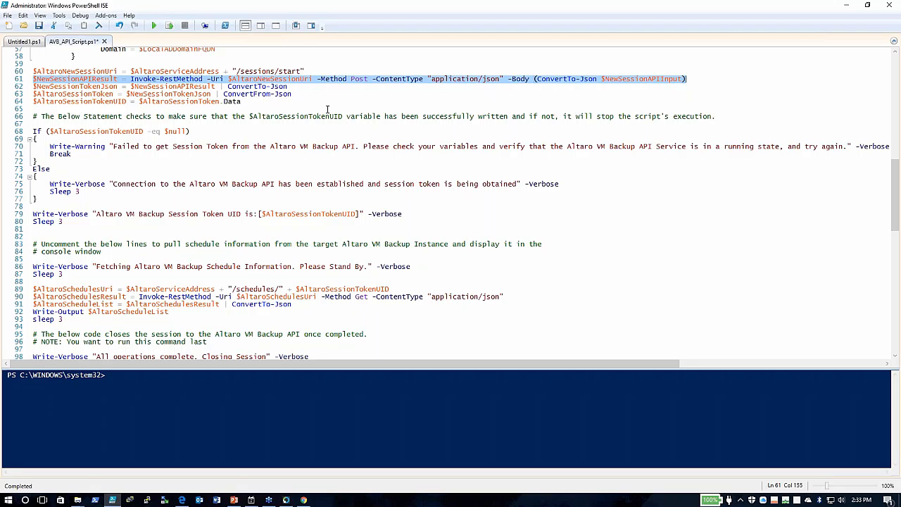
Review the code that fetches the backup schedules and closes the API session, down to the final Invoke-Command line
{"action": "scroll", "coordinate": [324, 138], "scroll_direction": "down", "scroll_amount": 7}
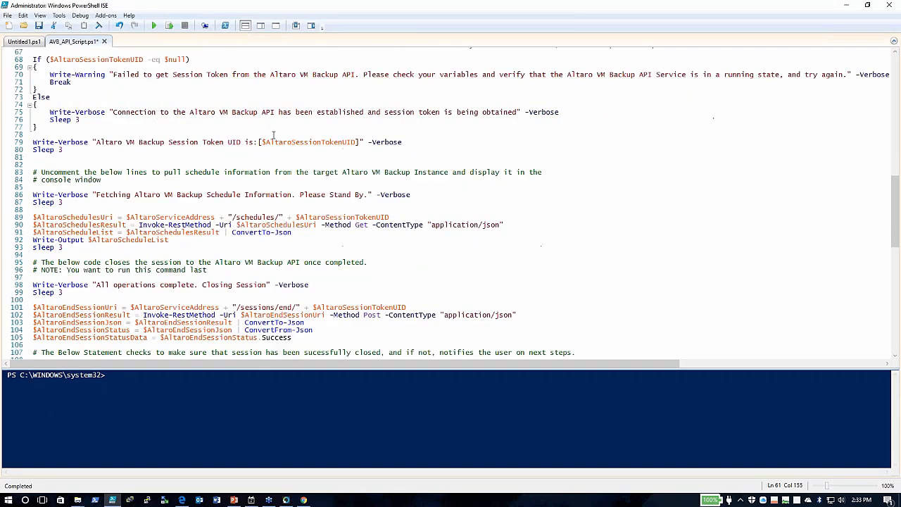
{"action": "scroll", "coordinate": [220, 146], "scroll_direction": "down", "scroll_amount": 8}
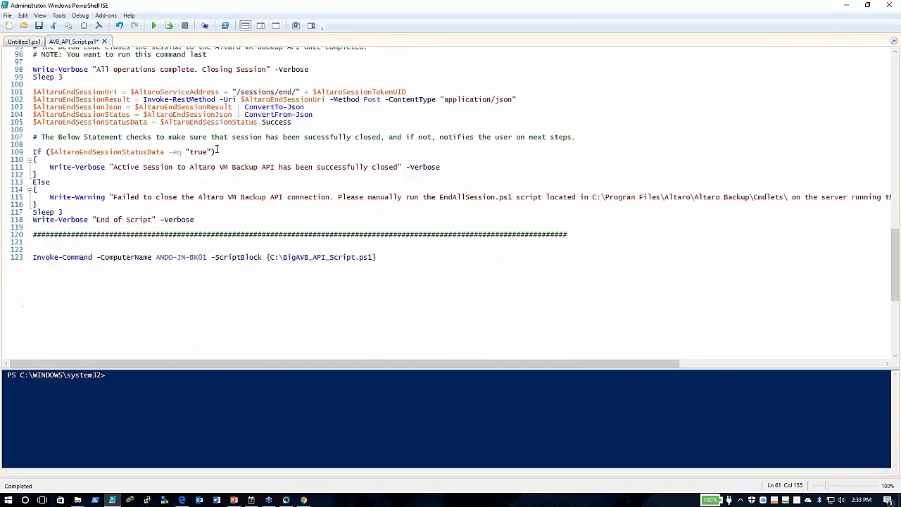
{"action": "scroll", "coordinate": [231, 163], "scroll_direction": "up", "scroll_amount": 5}
{"action": "scroll", "coordinate": [231, 163], "scroll_direction": "up", "scroll_amount": 3}
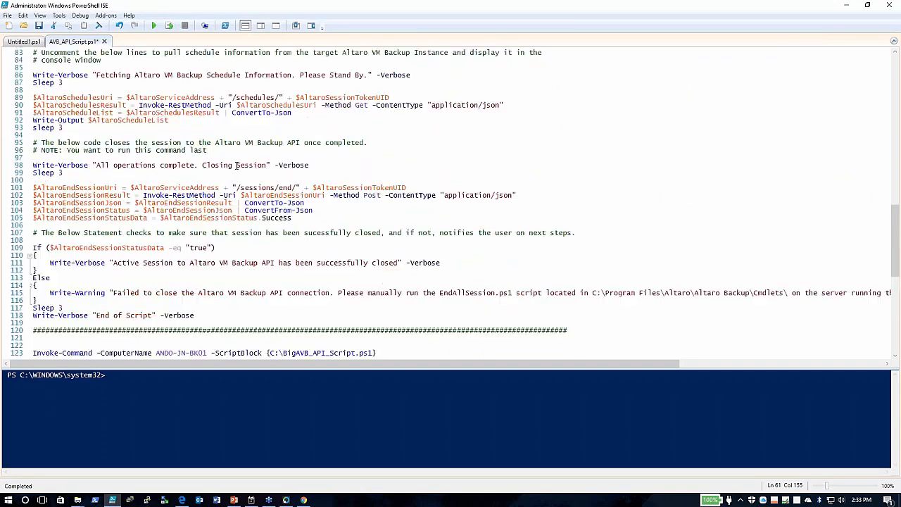
{"action": "scroll", "coordinate": [201, 186], "scroll_direction": "down", "scroll_amount": 5}
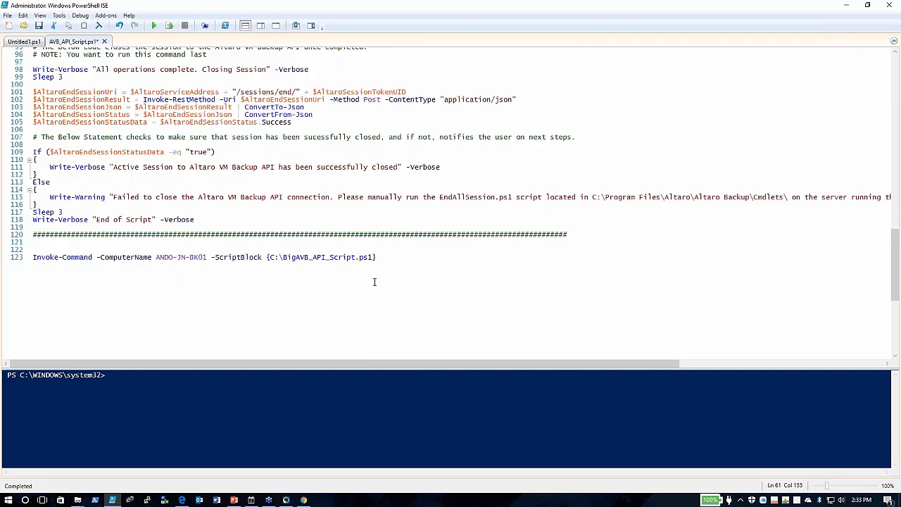
{"action": "scroll", "coordinate": [352, 275], "scroll_direction": "down", "scroll_amount": 9}
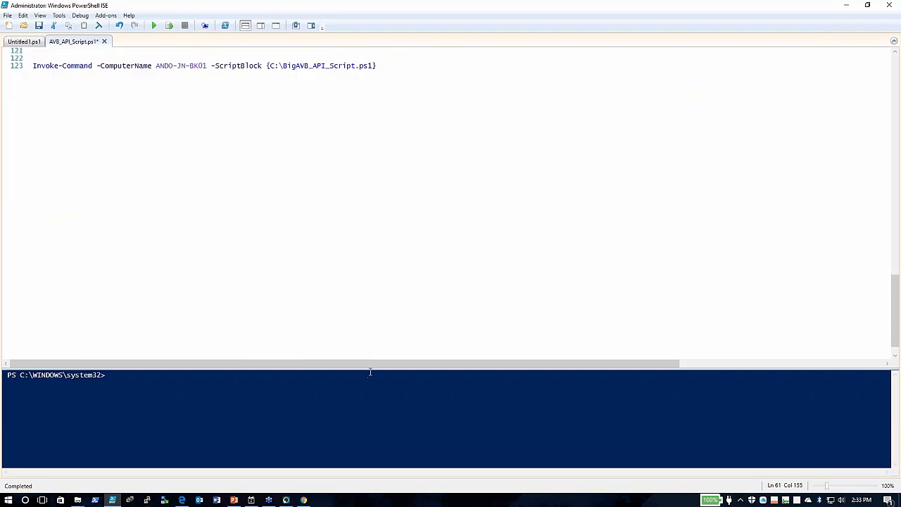
Enlarge the console pane below the script, and close the Altaro VM Backup window before returning to PowerShell ISE
{"action": "left_click_drag", "start_coordinate": [370, 368], "coordinate": [362, 102]}
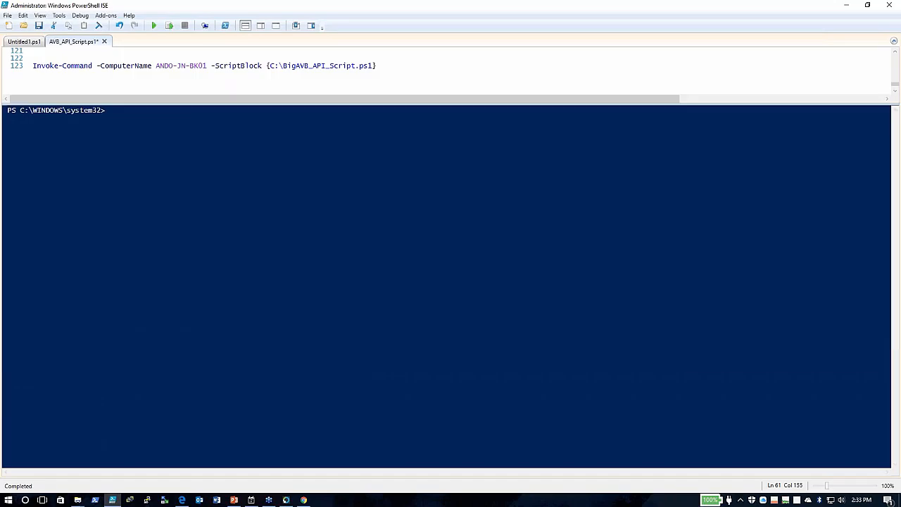
{"action": "left_click", "coordinate": [71, 67]}
{"action": "left_click", "coordinate": [286, 499]}
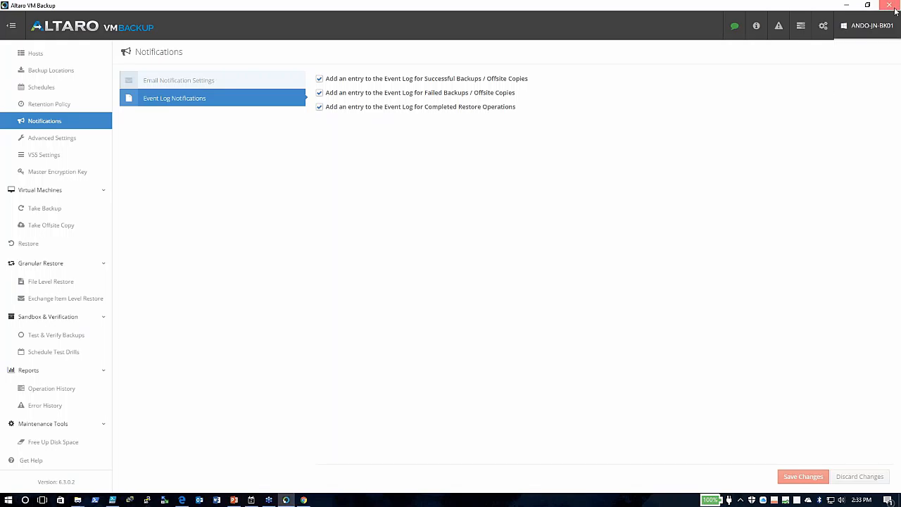
{"action": "key", "text": "alt+Tab"}
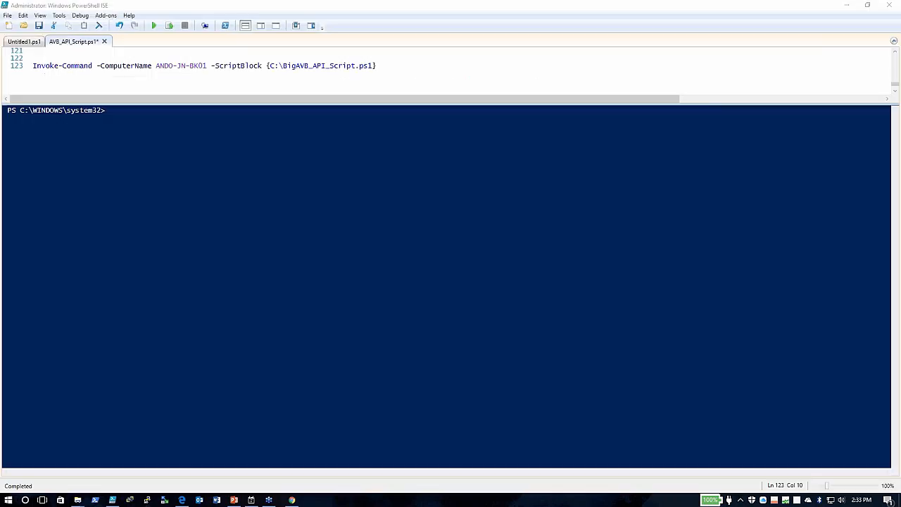
Run only the Invoke-Command line that executes C:\BigAVB_API_Script.ps1 on ANDO-JN-BK01
{"action": "left_click", "coordinate": [111, 114]}
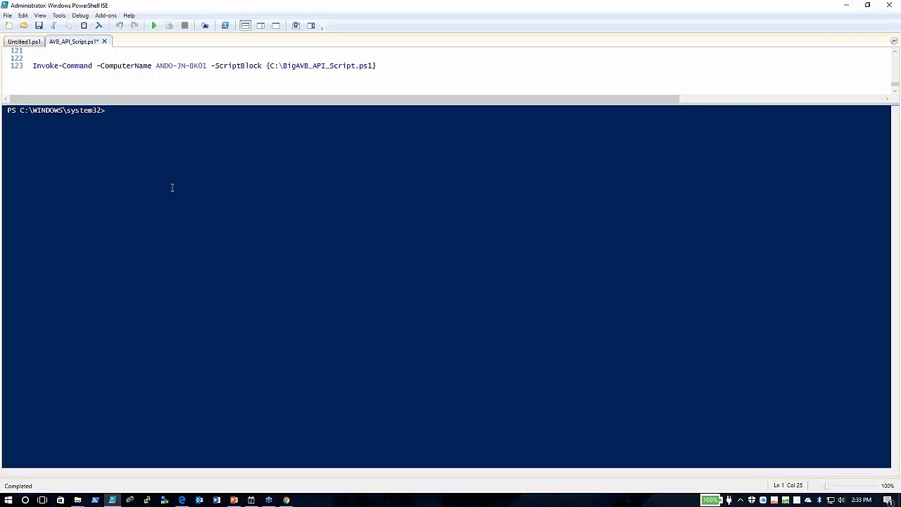
{"action": "left_click", "coordinate": [83, 67]}
{"action": "left_click", "coordinate": [169, 26]}
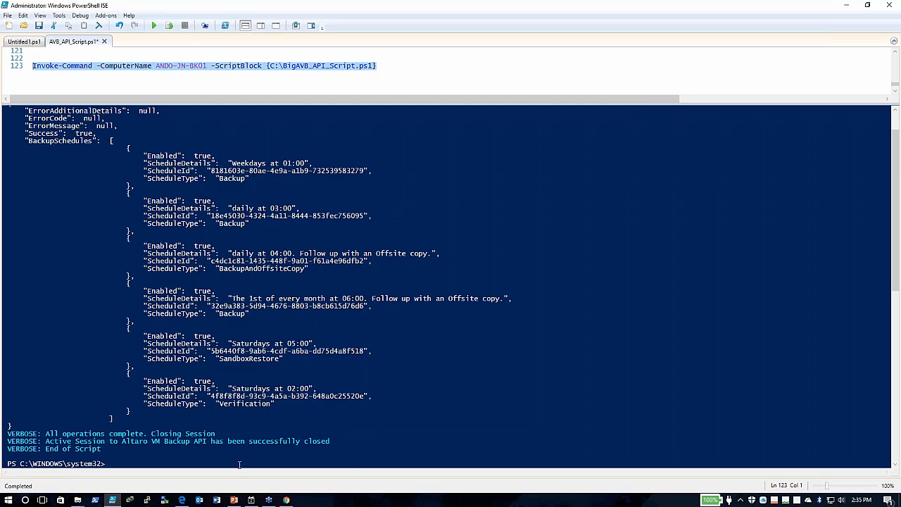
Review the Retrieving Hosts List example use case in the online API documentation in Edge, and minimize the browser
{"action": "left_click", "coordinate": [183, 499]}
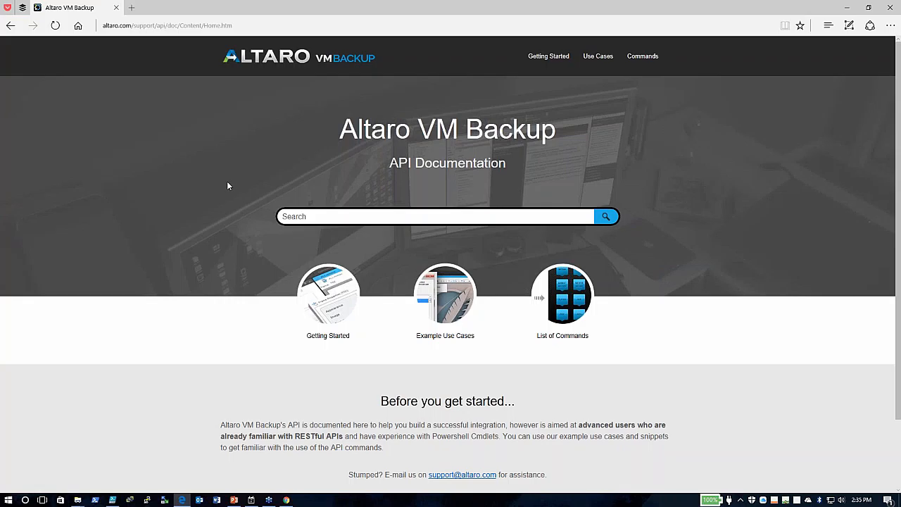
{"action": "scroll", "coordinate": [216, 188], "scroll_direction": "down", "scroll_amount": 1}
{"action": "left_click", "coordinate": [462, 219]}
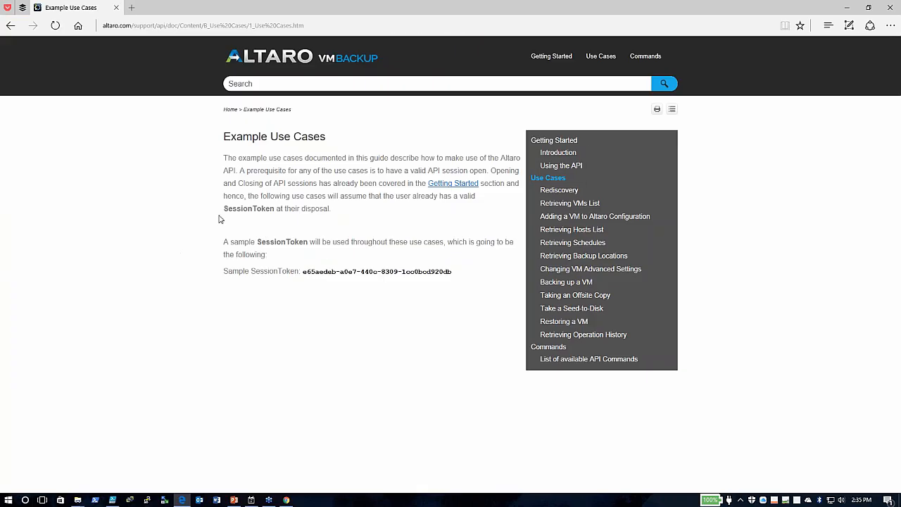
{"action": "left_click", "coordinate": [581, 231]}
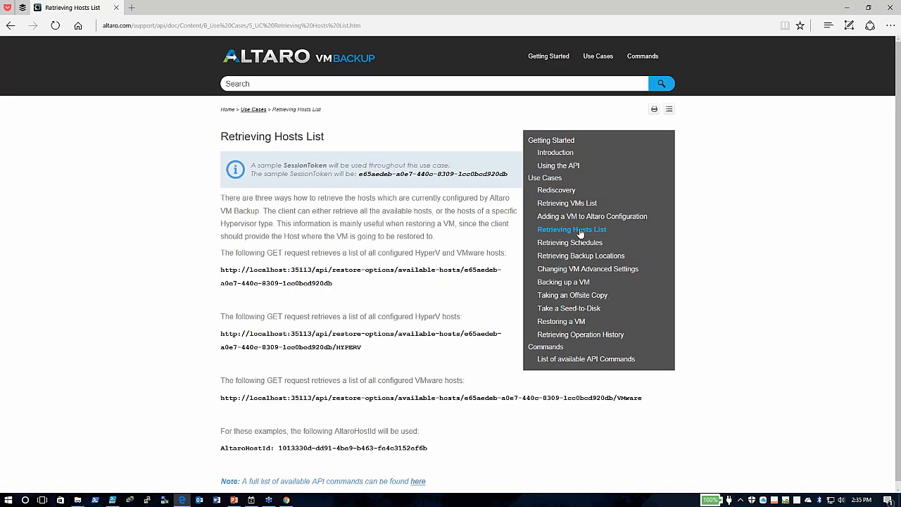
{"action": "scroll", "coordinate": [359, 222], "scroll_direction": "down", "scroll_amount": 1}
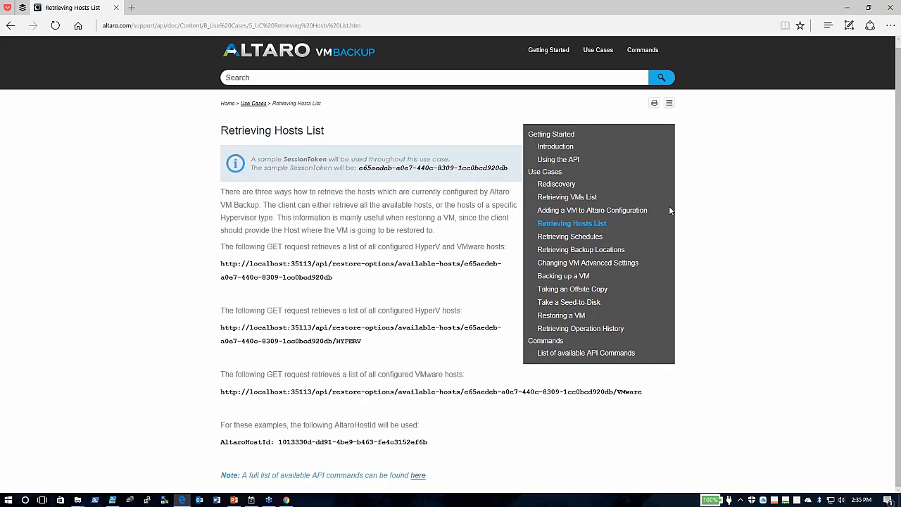
{"action": "left_click", "coordinate": [848, 8]}
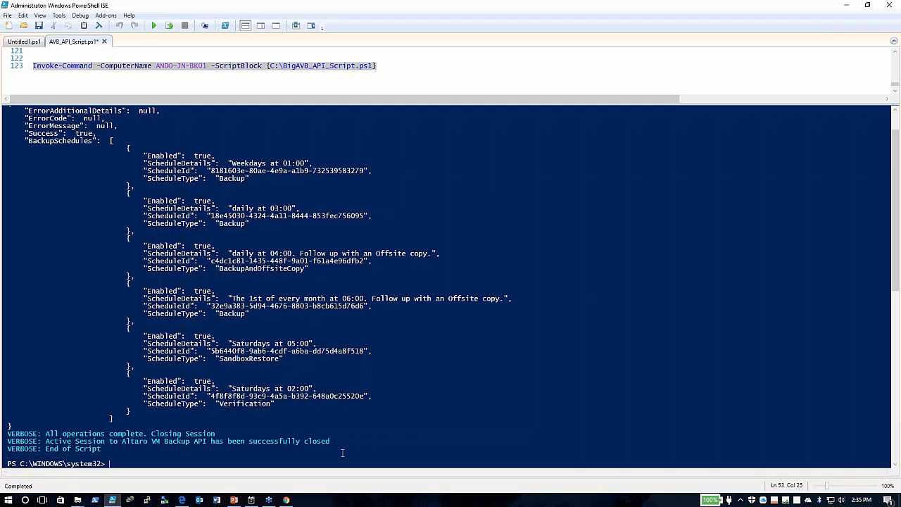
Switch to the Altaro web management console in Chrome and review the customer list and the lab customer's profile
{"action": "left_click", "coordinate": [286, 500]}
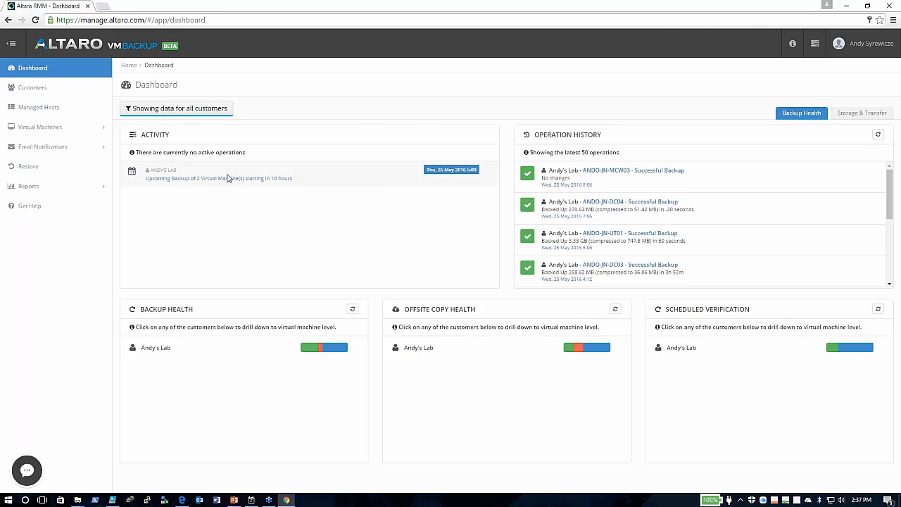
{"action": "left_click", "coordinate": [42, 88]}
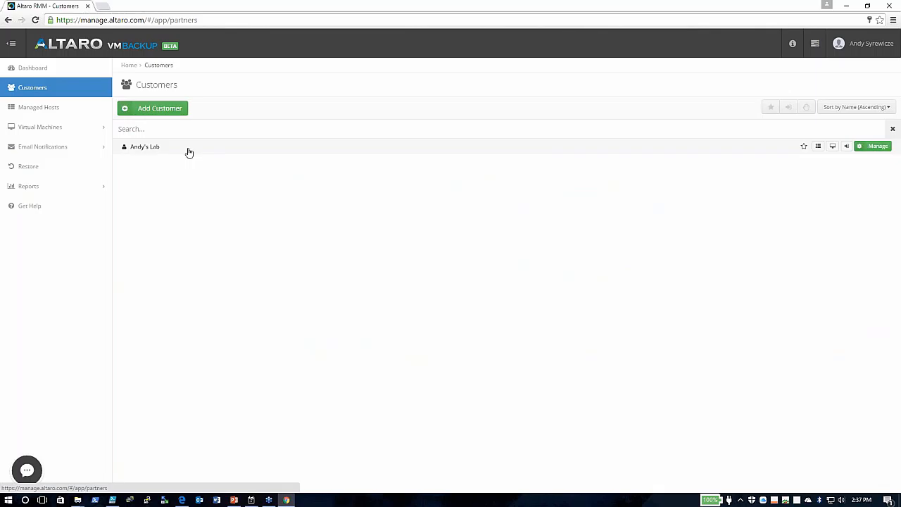
{"action": "left_click", "coordinate": [148, 148]}
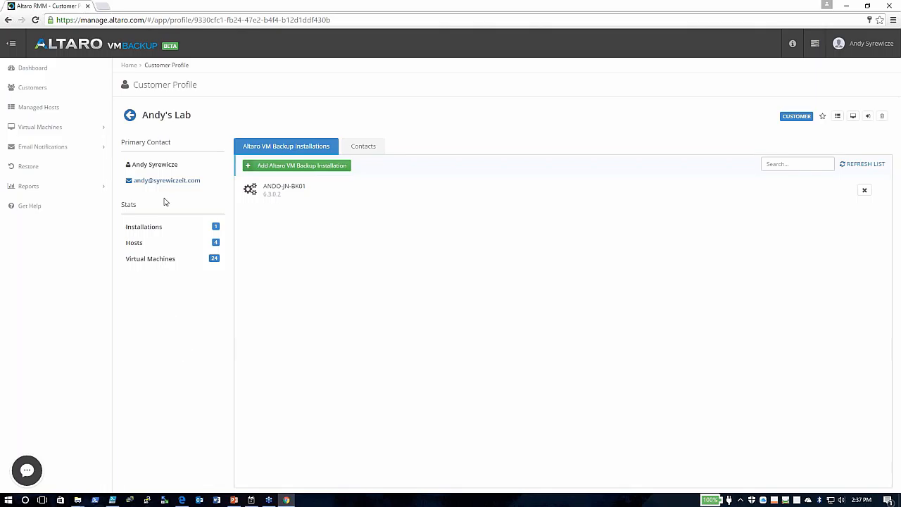
{"action": "left_click", "coordinate": [36, 90]}
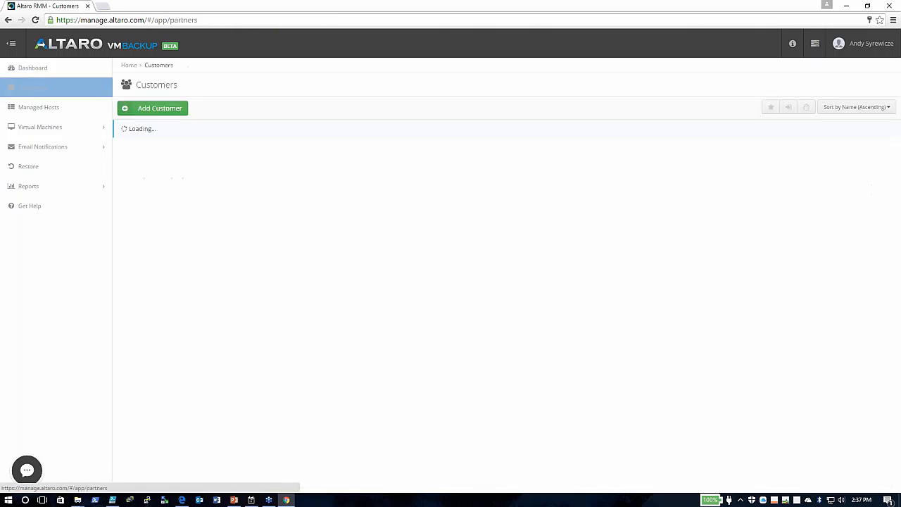
{"action": "left_click", "coordinate": [151, 148]}
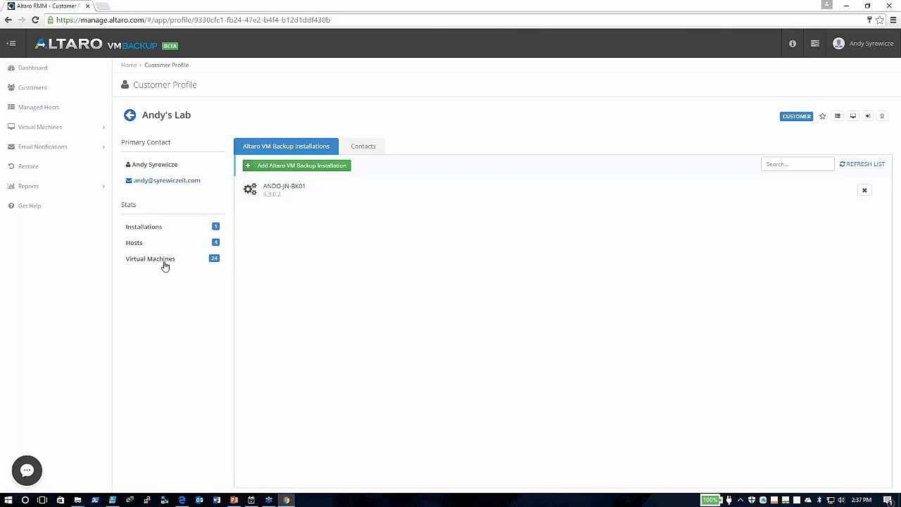
View the virtual machines available under Take Backup, and list the managed hosts of only the lab customer
{"action": "left_click", "coordinate": [40, 129]}
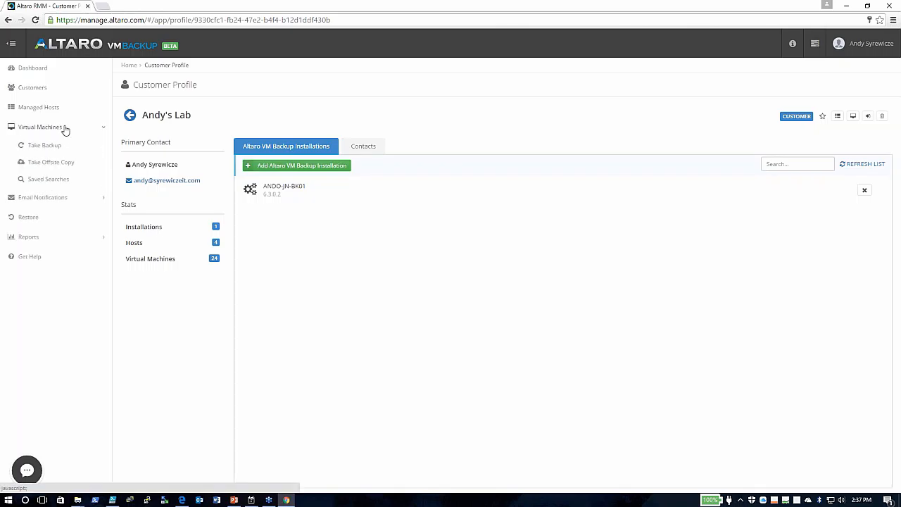
{"action": "left_click", "coordinate": [59, 147]}
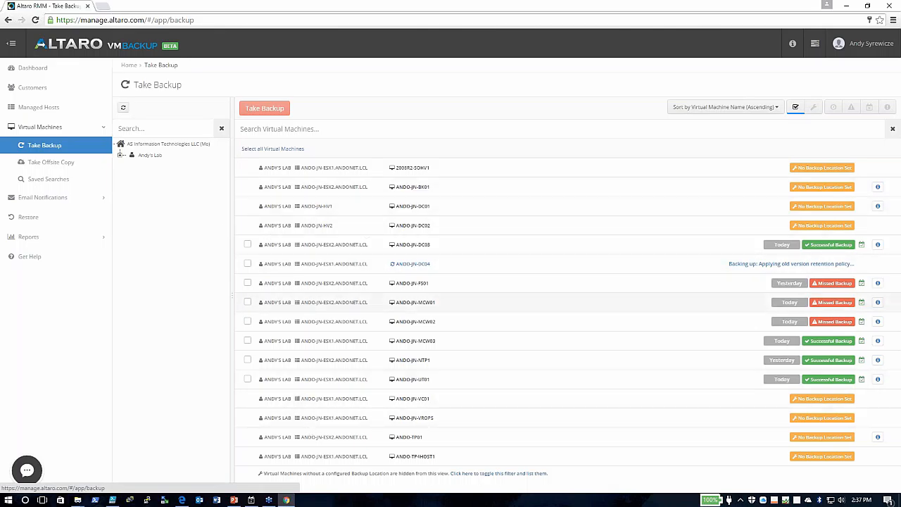
{"action": "left_click", "coordinate": [41, 108]}
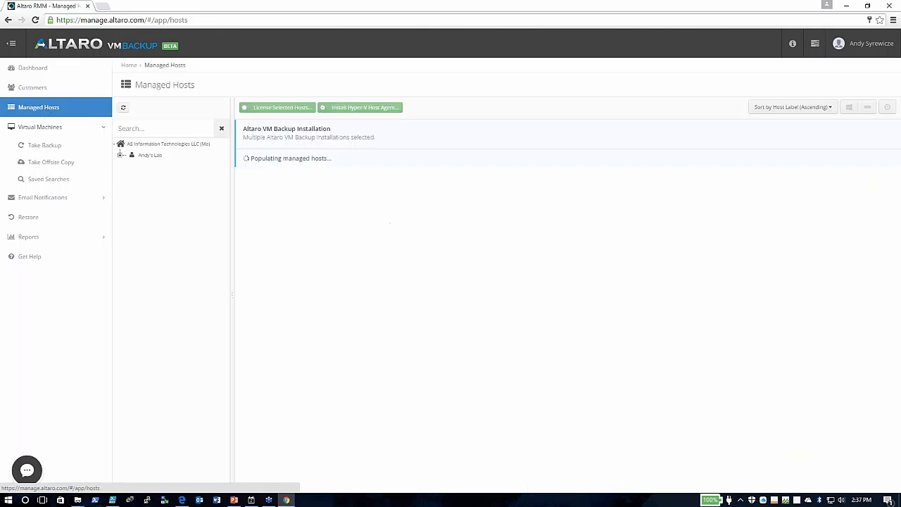
{"action": "left_click", "coordinate": [150, 156]}
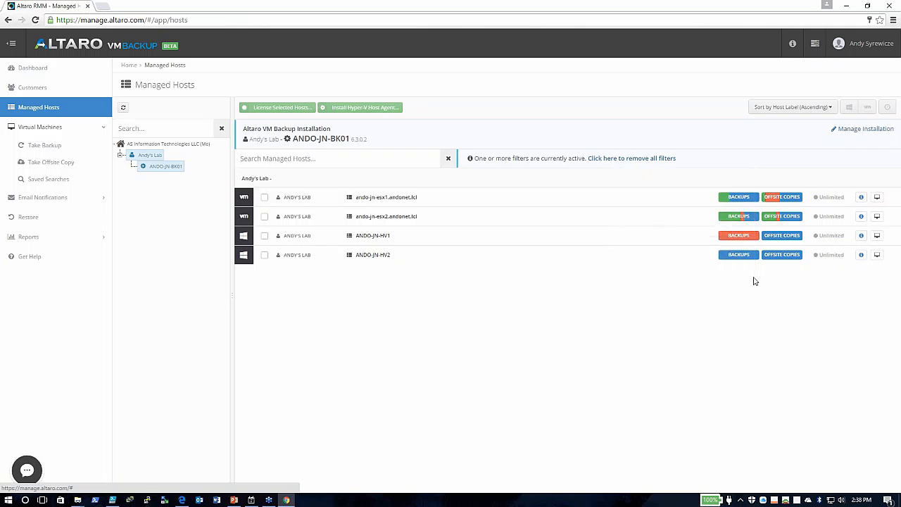
Inspect the backup and offsite copy status summaries of the managed hosts, including ando-jn-esx2.andonet.lcl
{"action": "mouse_move", "coordinate": [725, 201]}
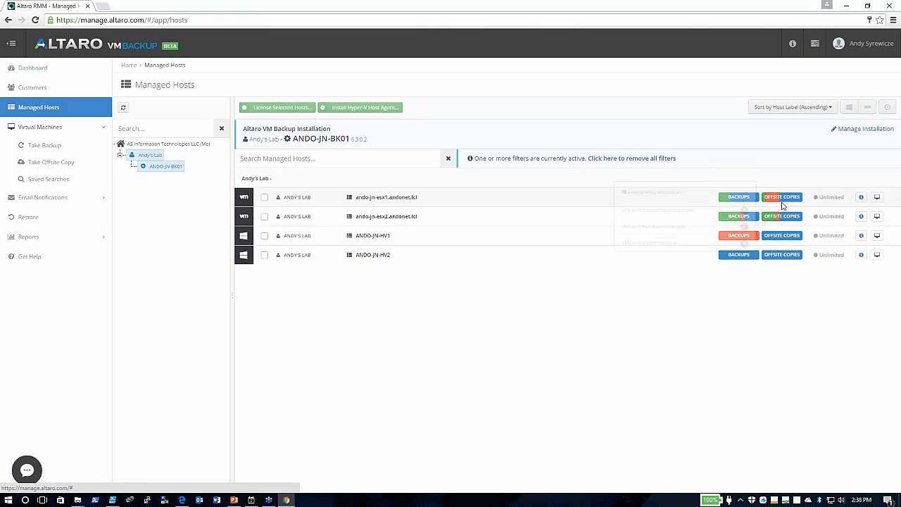
{"action": "mouse_move", "coordinate": [778, 200]}
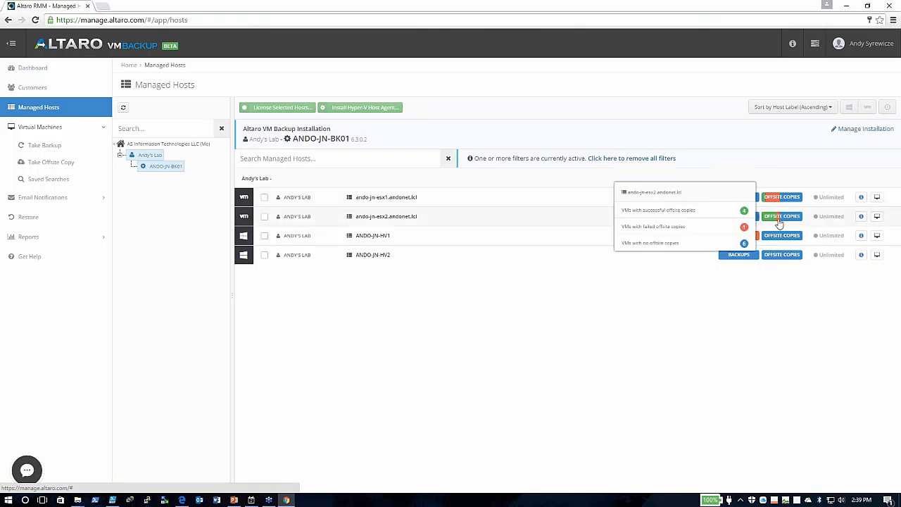
{"action": "mouse_move", "coordinate": [749, 221]}
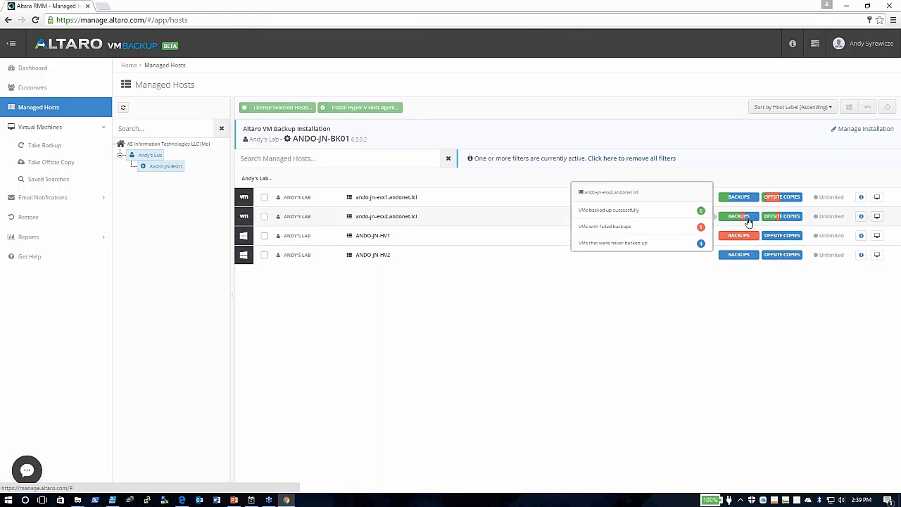
{"action": "mouse_move", "coordinate": [739, 242]}
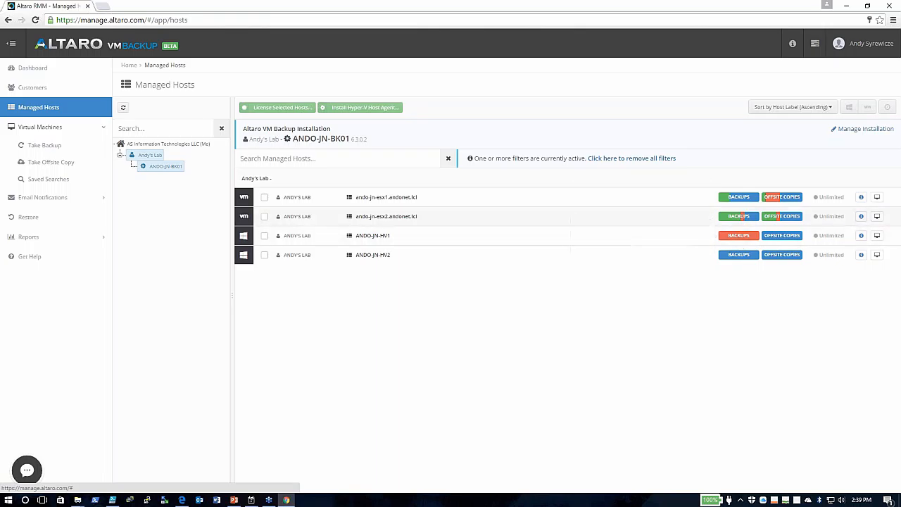
View the Restore wizard's restore types, and expand the Email Notifications and Reports sections to show their options
{"action": "left_click", "coordinate": [32, 217]}
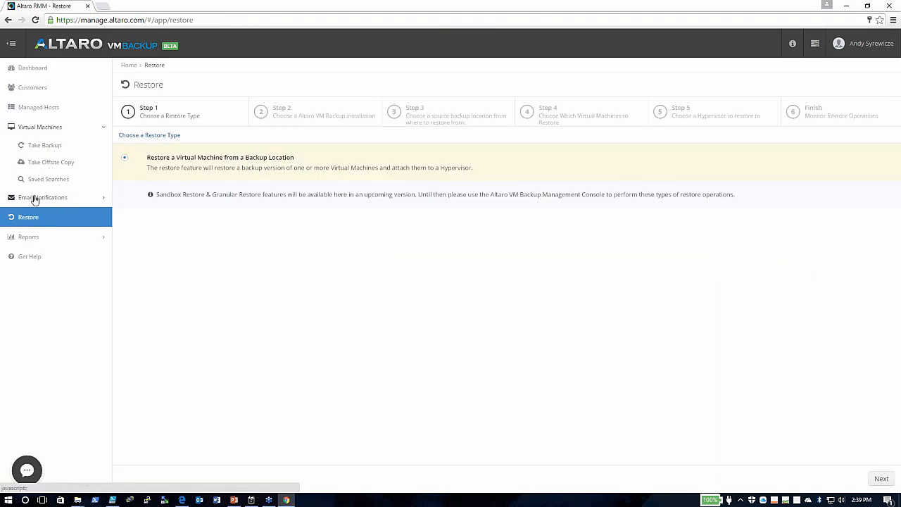
{"action": "left_click", "coordinate": [35, 199]}
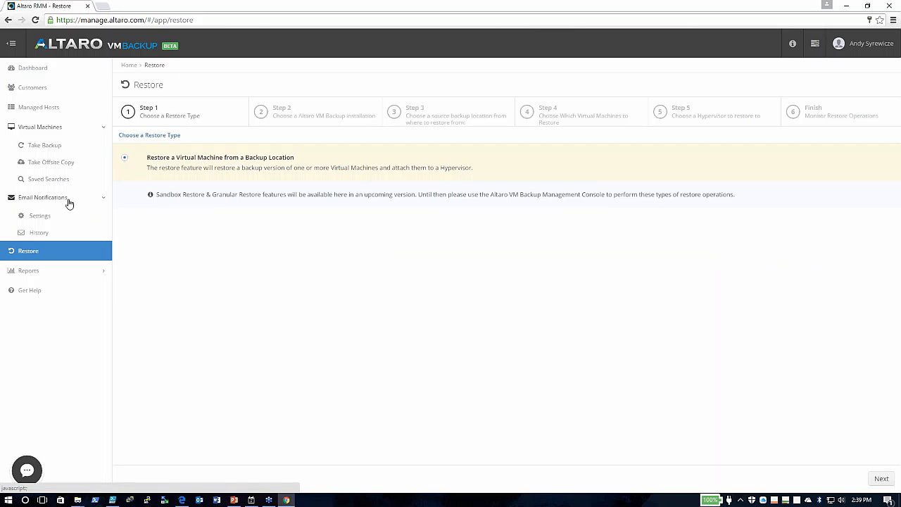
{"action": "left_click", "coordinate": [30, 271]}
Check the Get Help support page and the console's live chat form, minimize the chat and go back to the Dashboard
{"action": "left_click", "coordinate": [40, 328]}
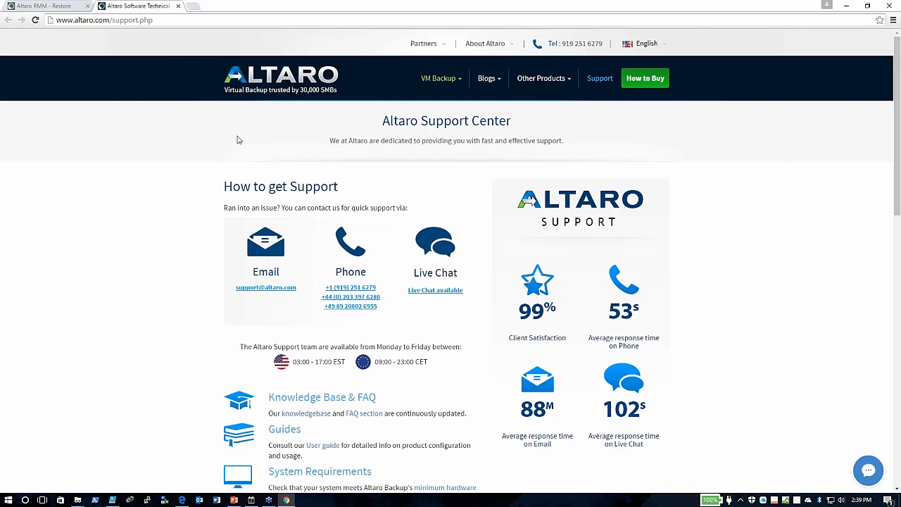
{"action": "left_click", "coordinate": [50, 6]}
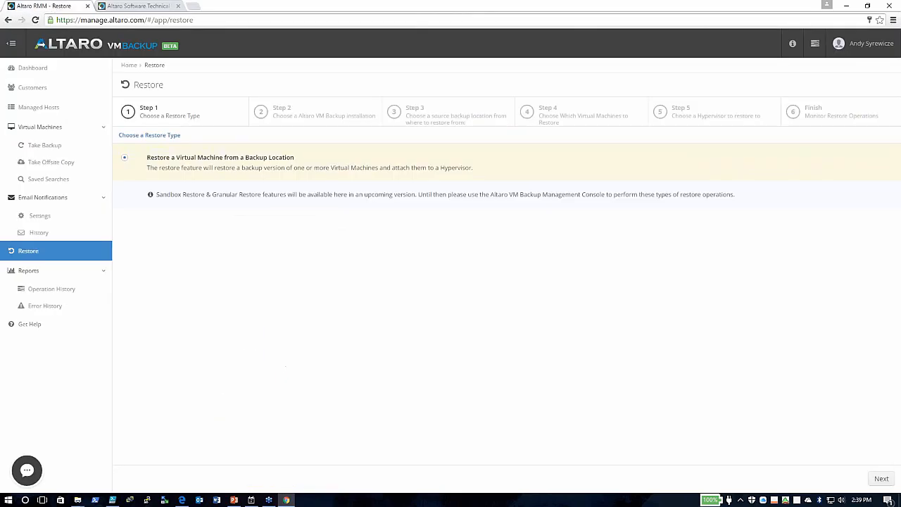
{"action": "left_click", "coordinate": [27, 478]}
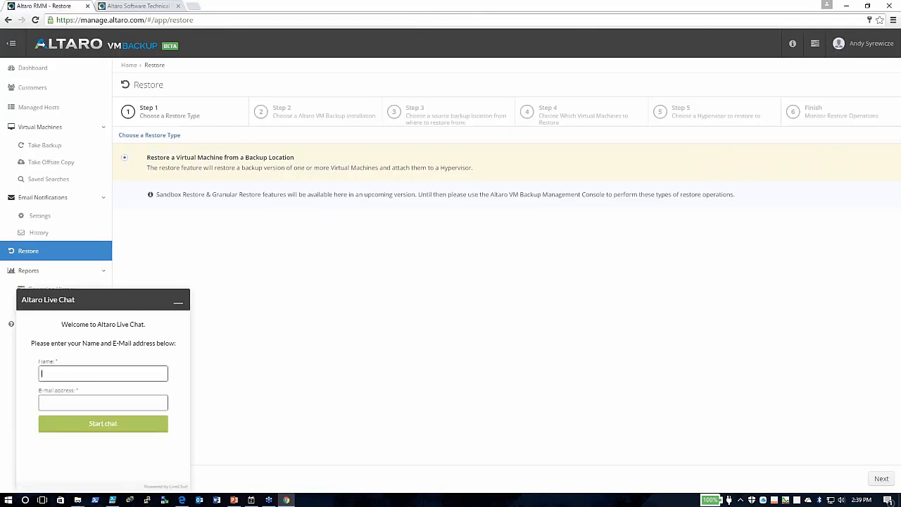
{"action": "left_click", "coordinate": [178, 305]}
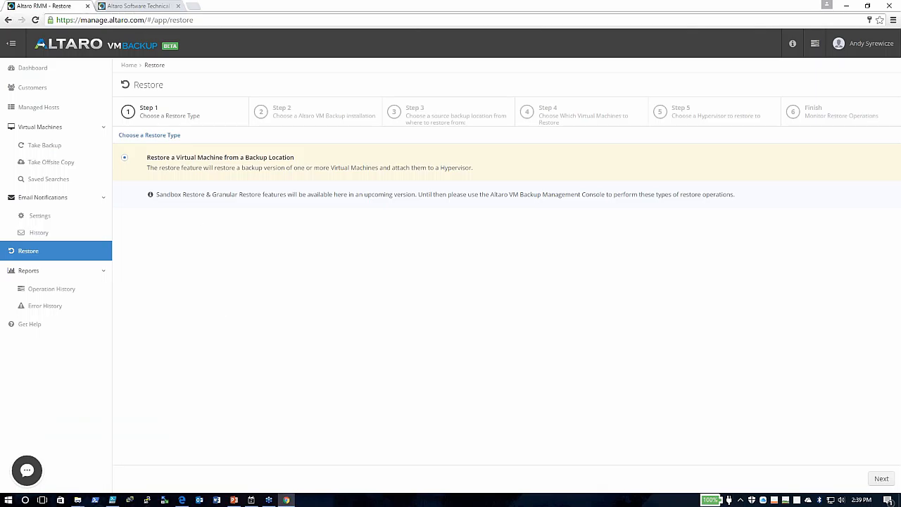
{"action": "left_click", "coordinate": [33, 68]}
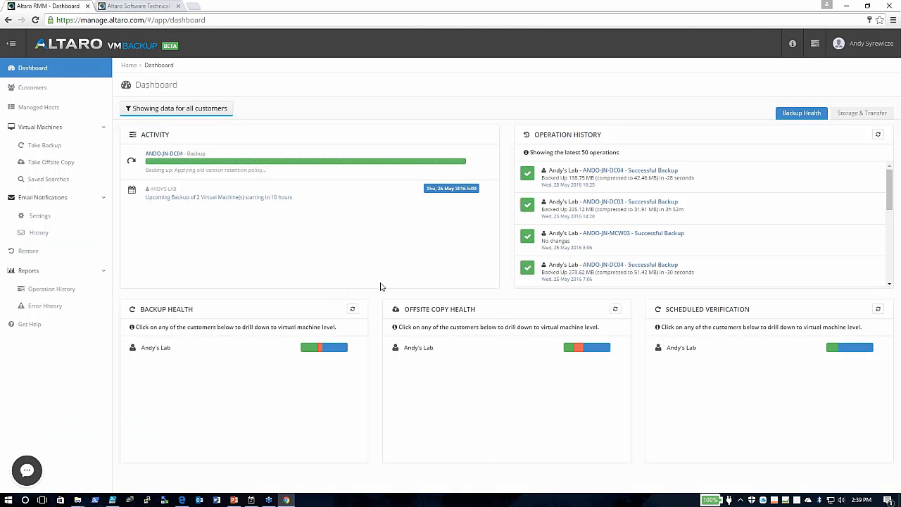